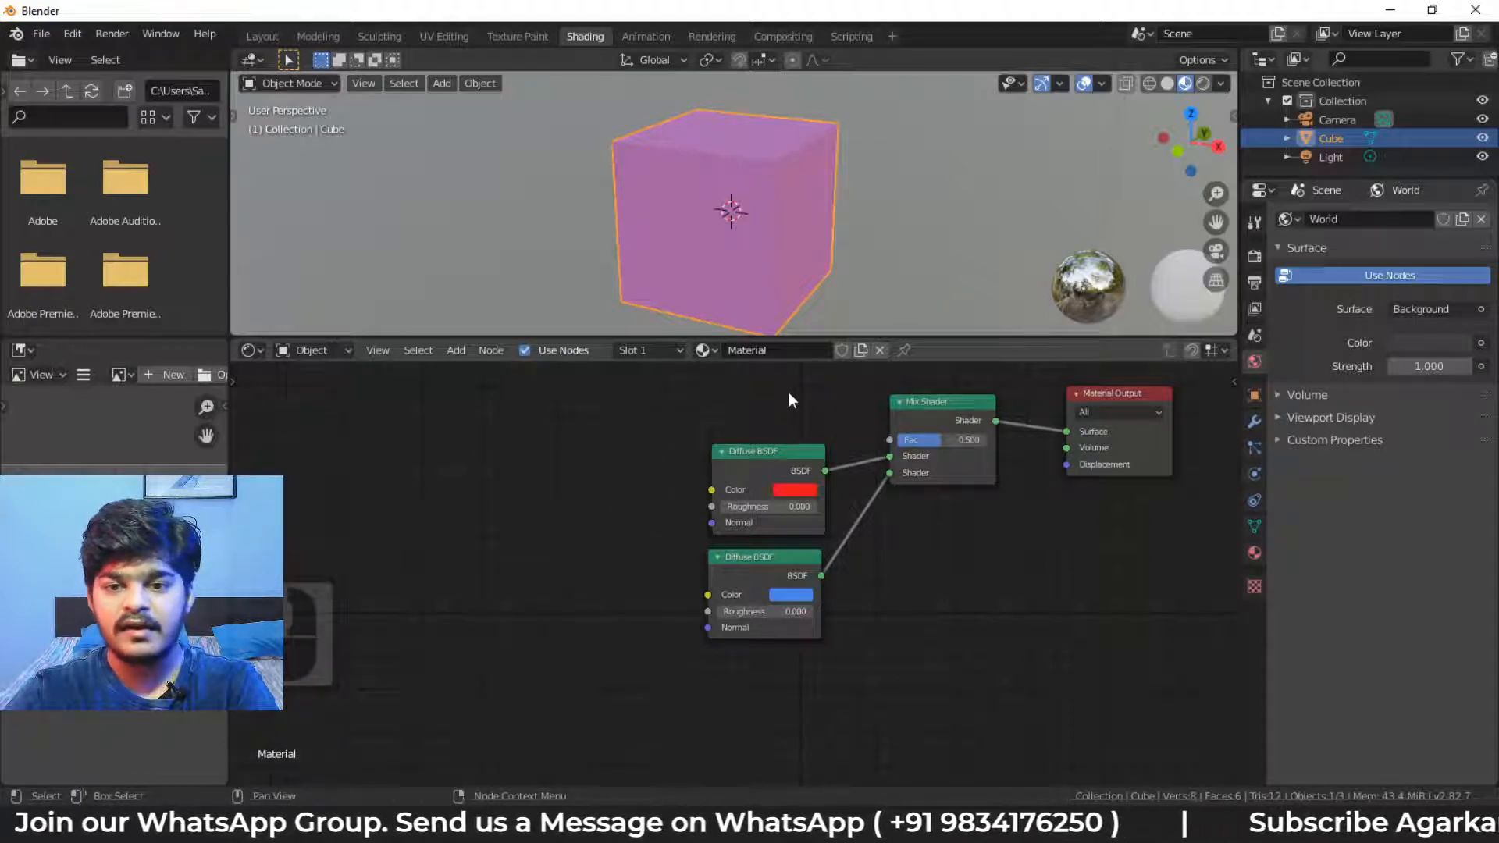
- Add a Noise Texture node and link its Fac output to the Mix Shader's Fac input
middle_click_drag(696, 230, 851, 303)
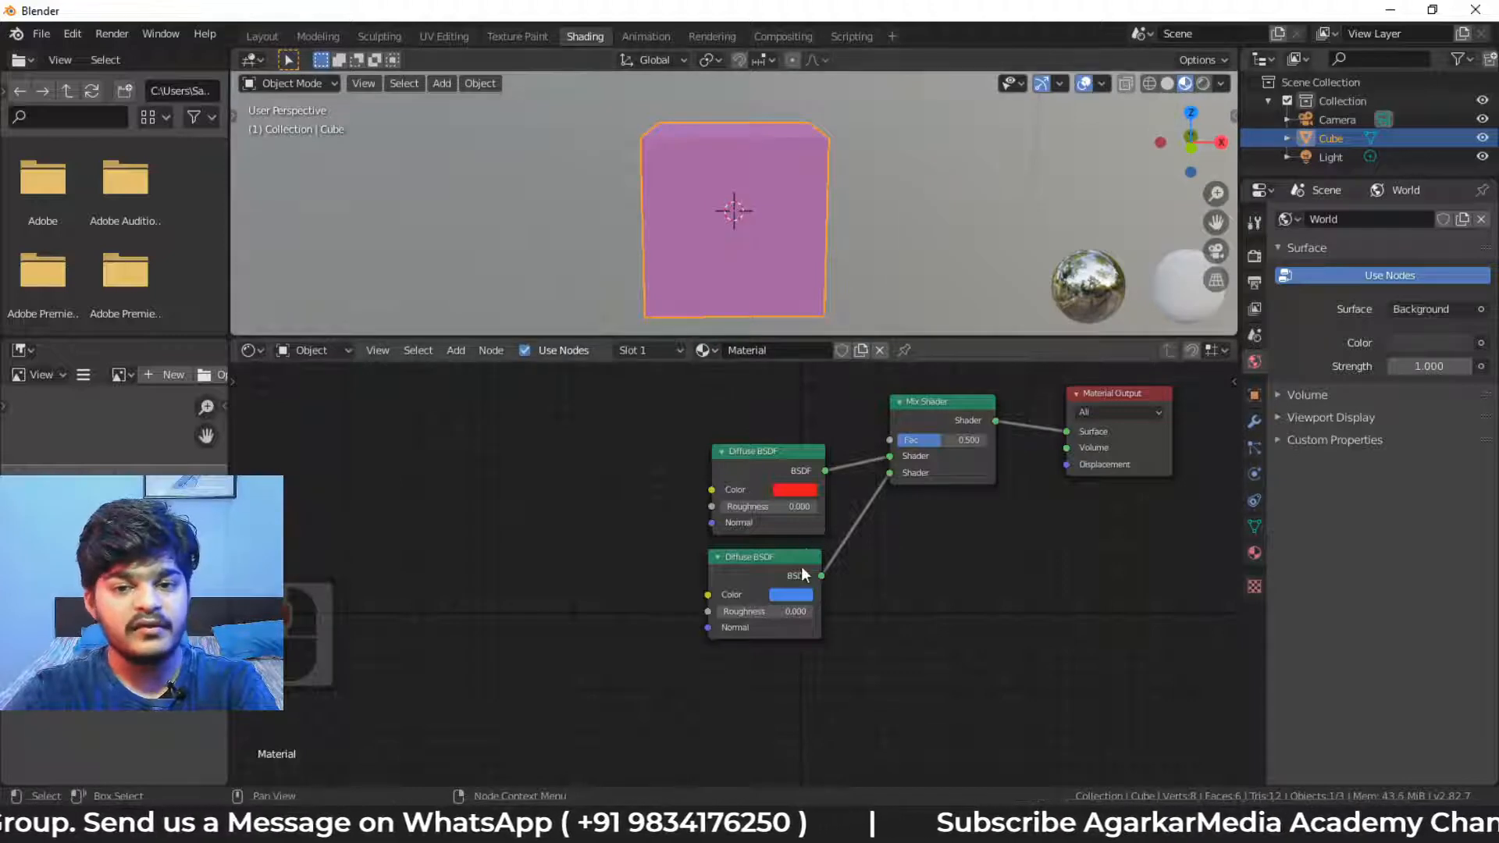
key("shift+a")
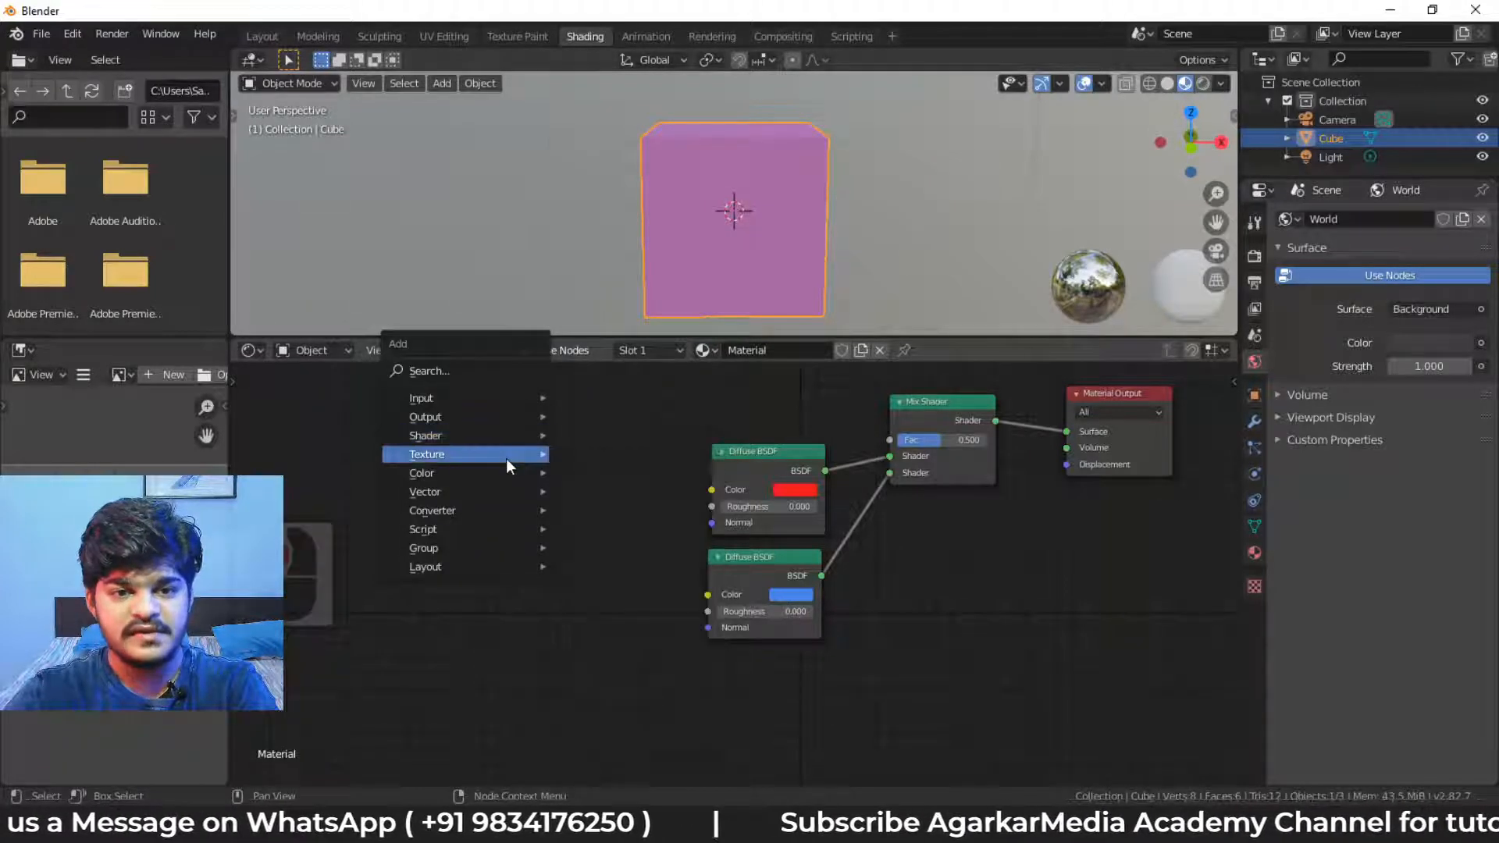
mouse_move(514, 460)
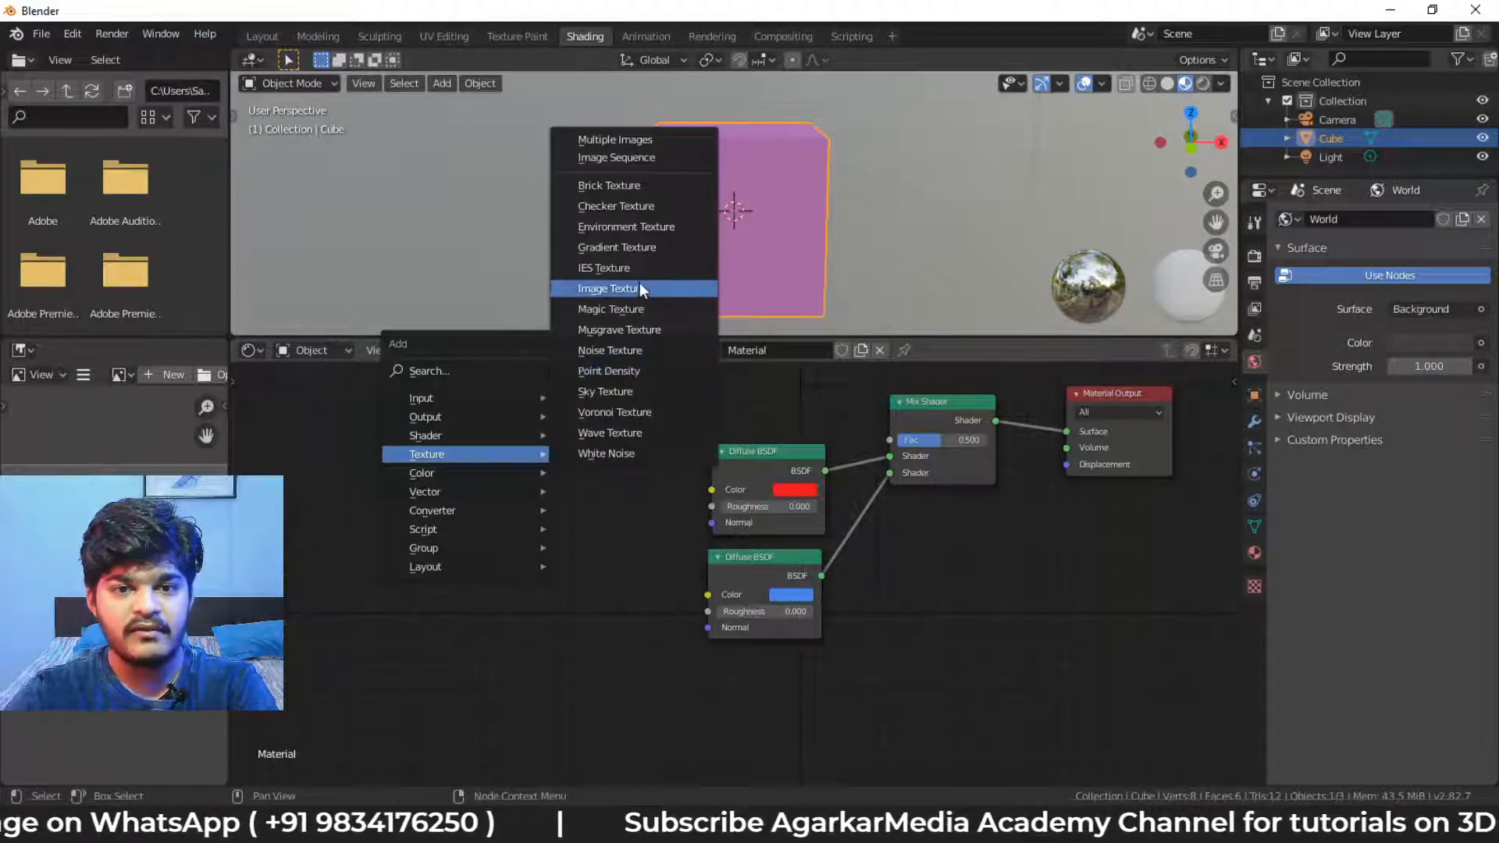
left_click(617, 350)
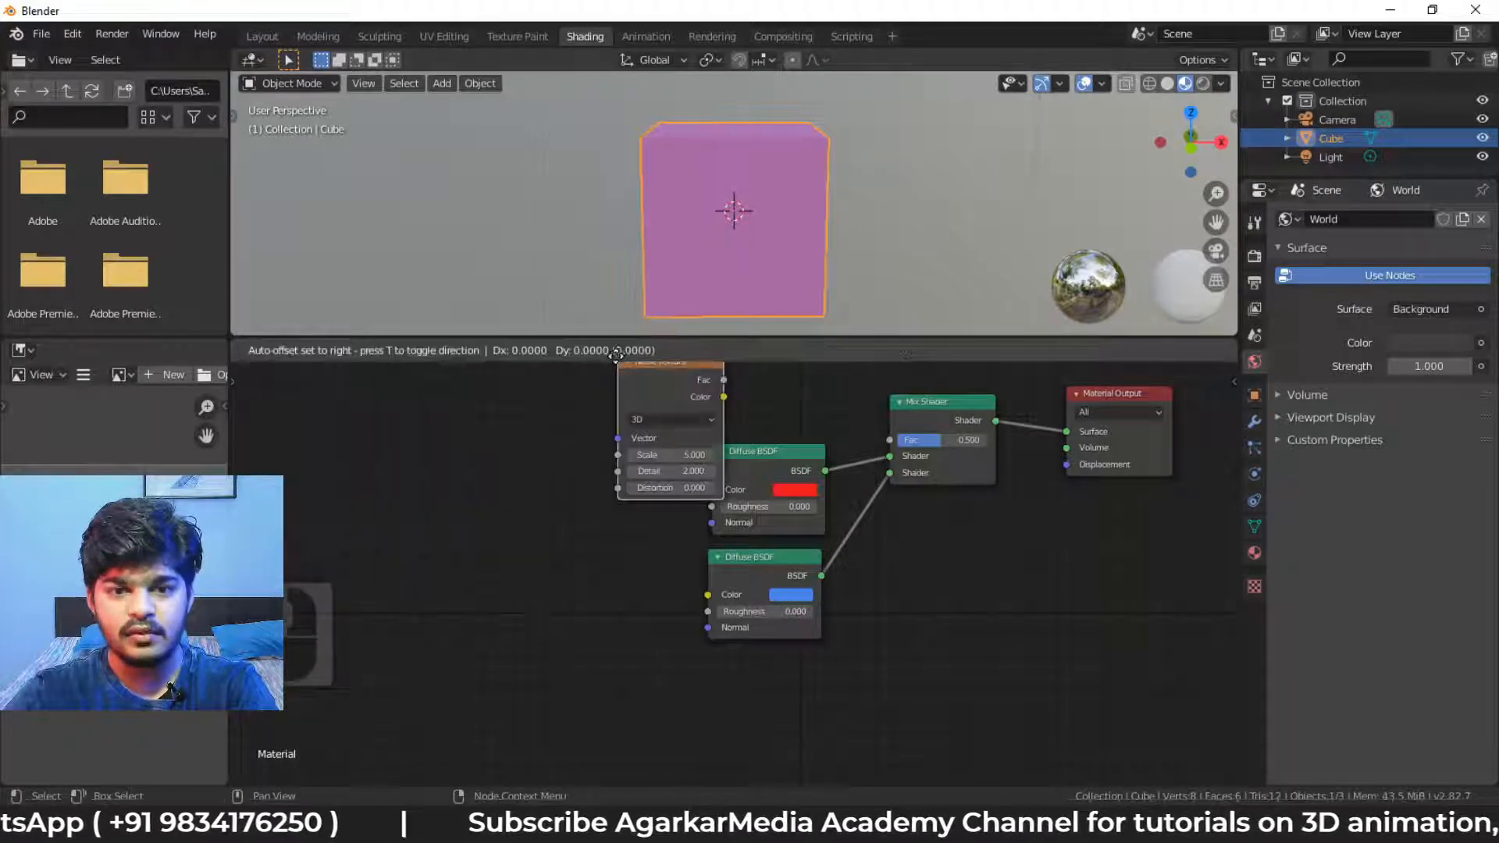
left_click(555, 380)
left_click_drag(660, 403, 893, 442)
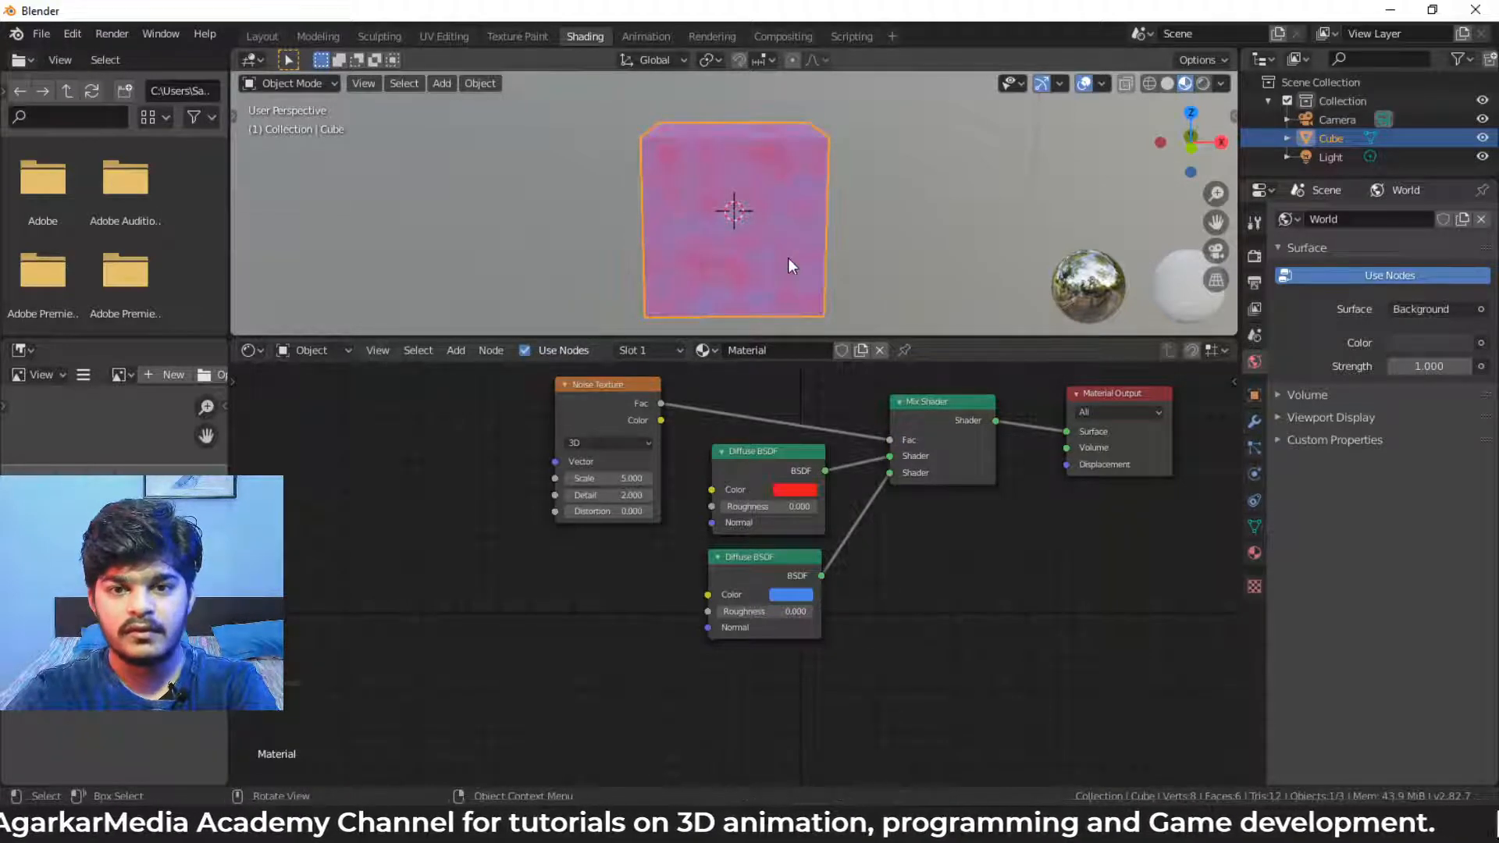
- Set the Noise Texture's Scale to 4.300 and Detail to 0.000
scroll(789, 257, "up", 2)
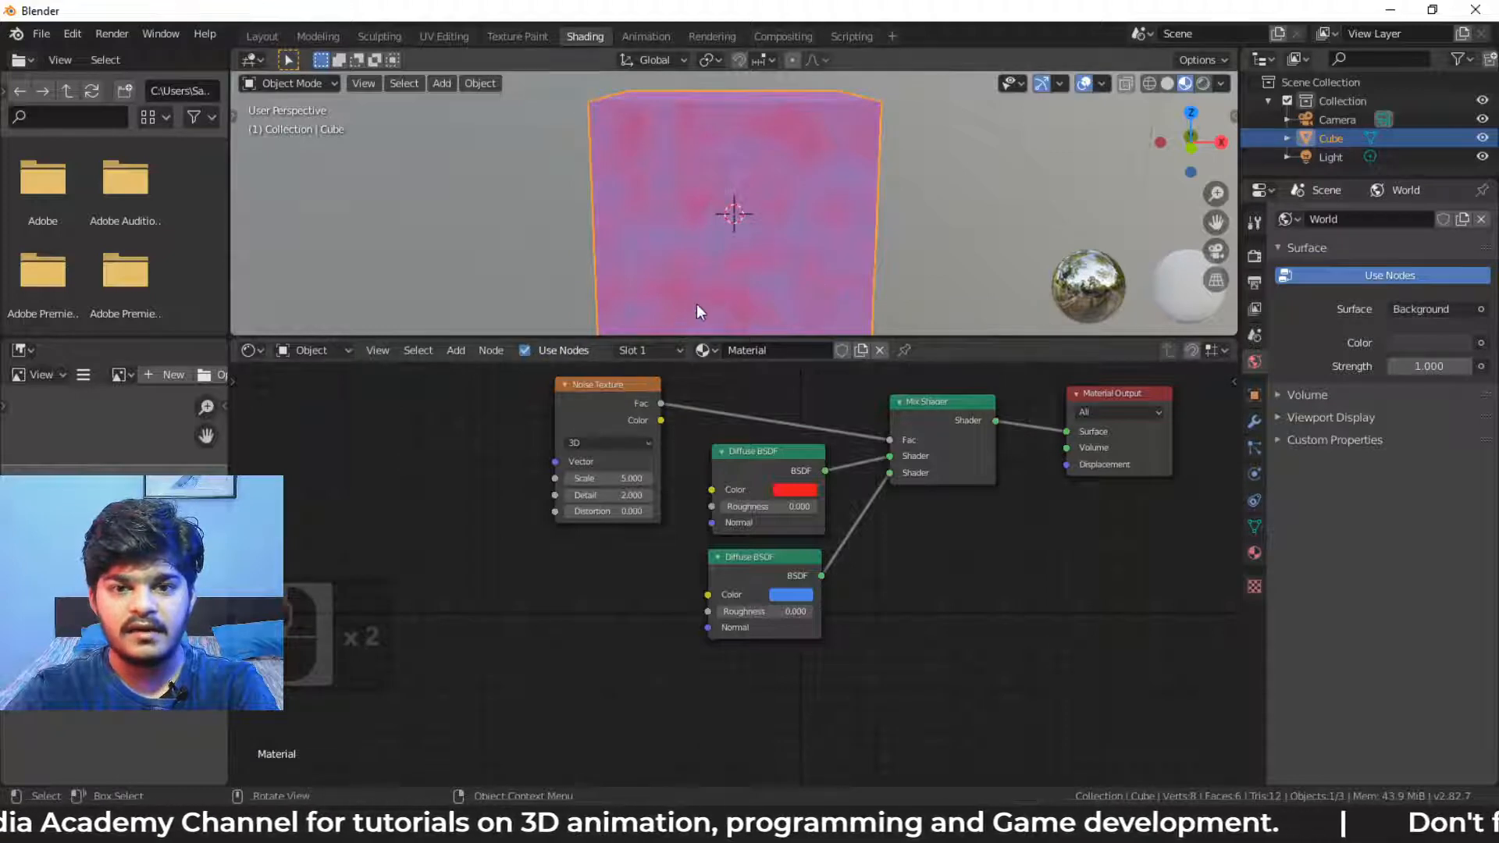
scroll(719, 277, "up", 2)
scroll(723, 277, "down", 2)
middle_click_drag(725, 294, 737, 247)
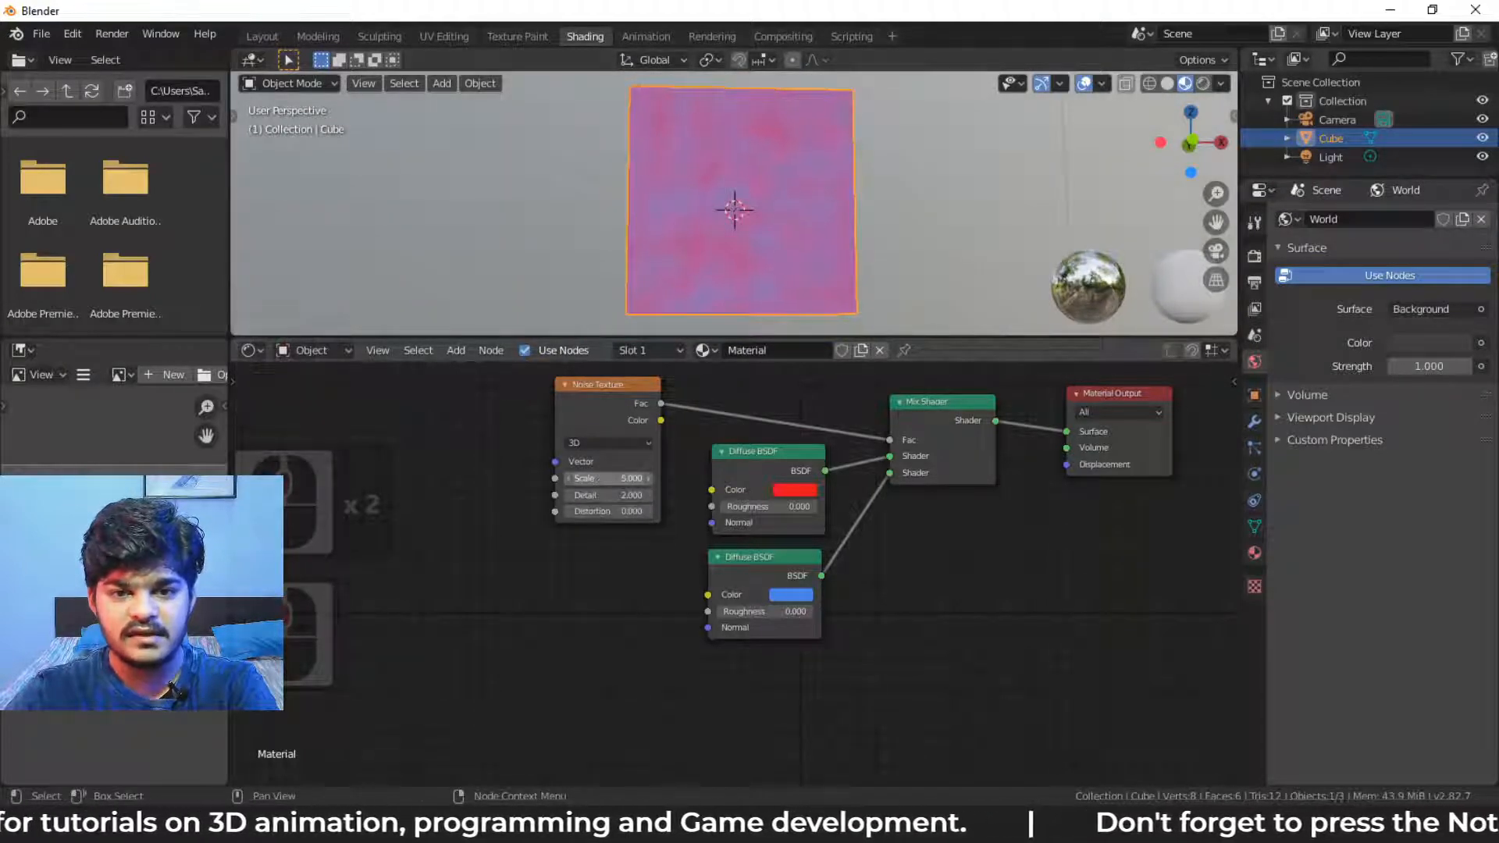
mouse_move(617, 477)
left_mouse_down()
mouse_move(652, 477)
mouse_move(625, 478)
mouse_move(648, 494)
mouse_move(601, 495)
left_mouse_up()
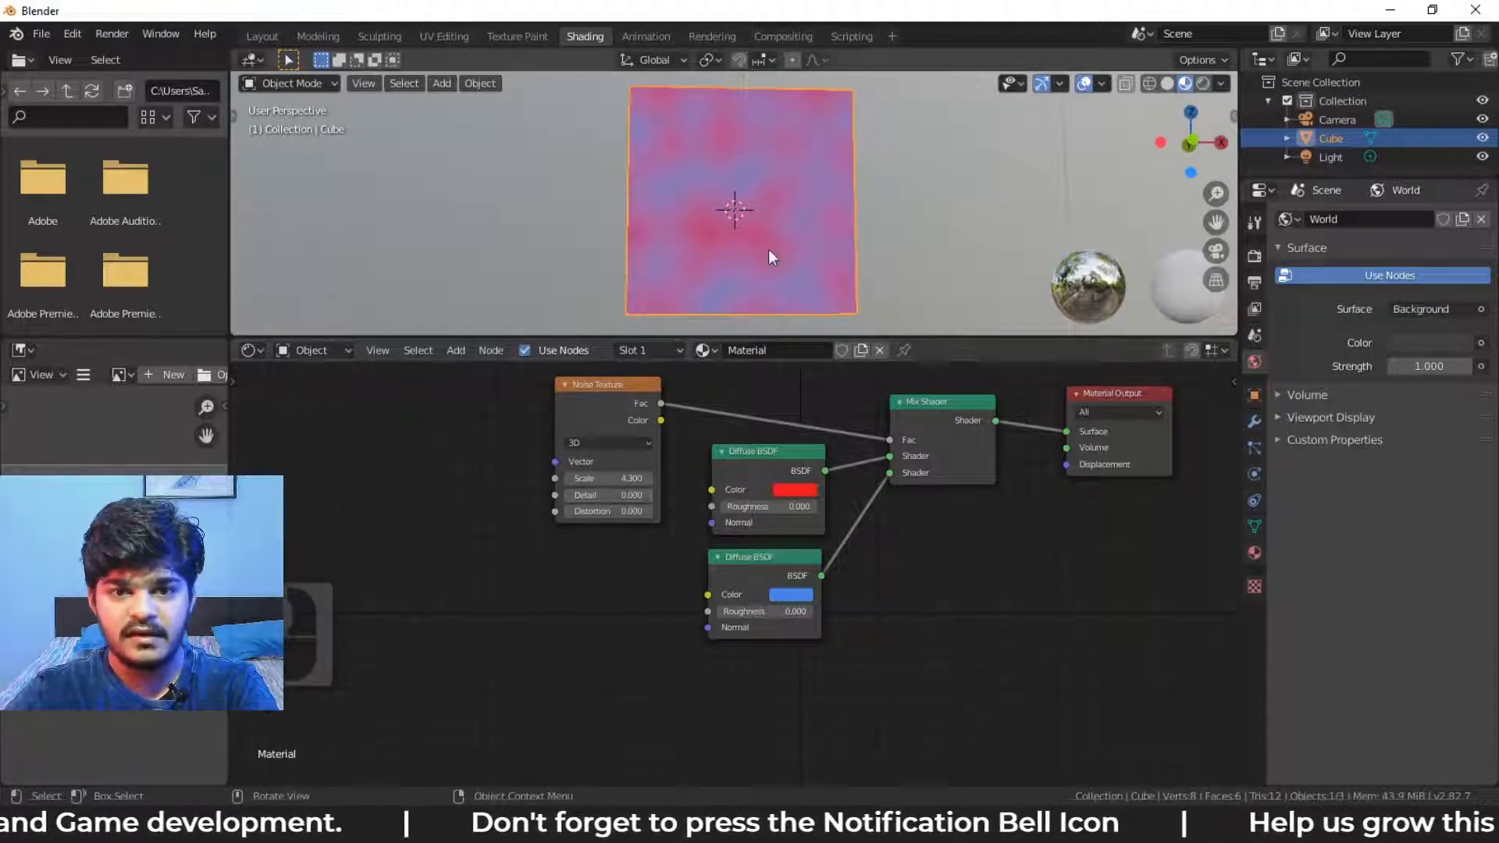
middle_click_drag(768, 249, 804, 294)
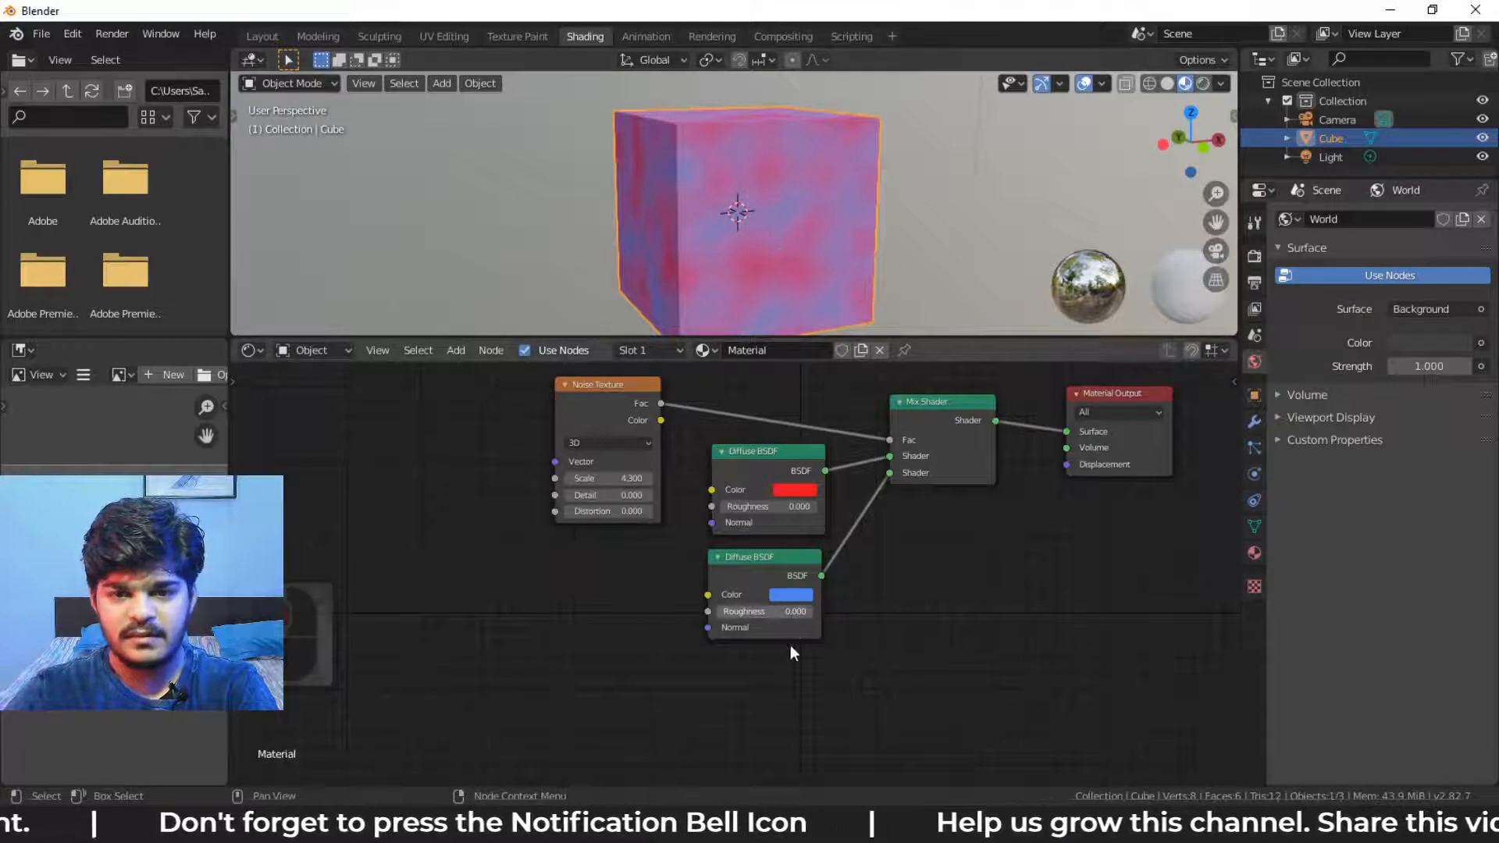
- Change the lower Diffuse BSDF's color to teal green (hue 0.422, saturation 1.000) and space the two Diffuse BSDF nodes apart
left_click(785, 593)
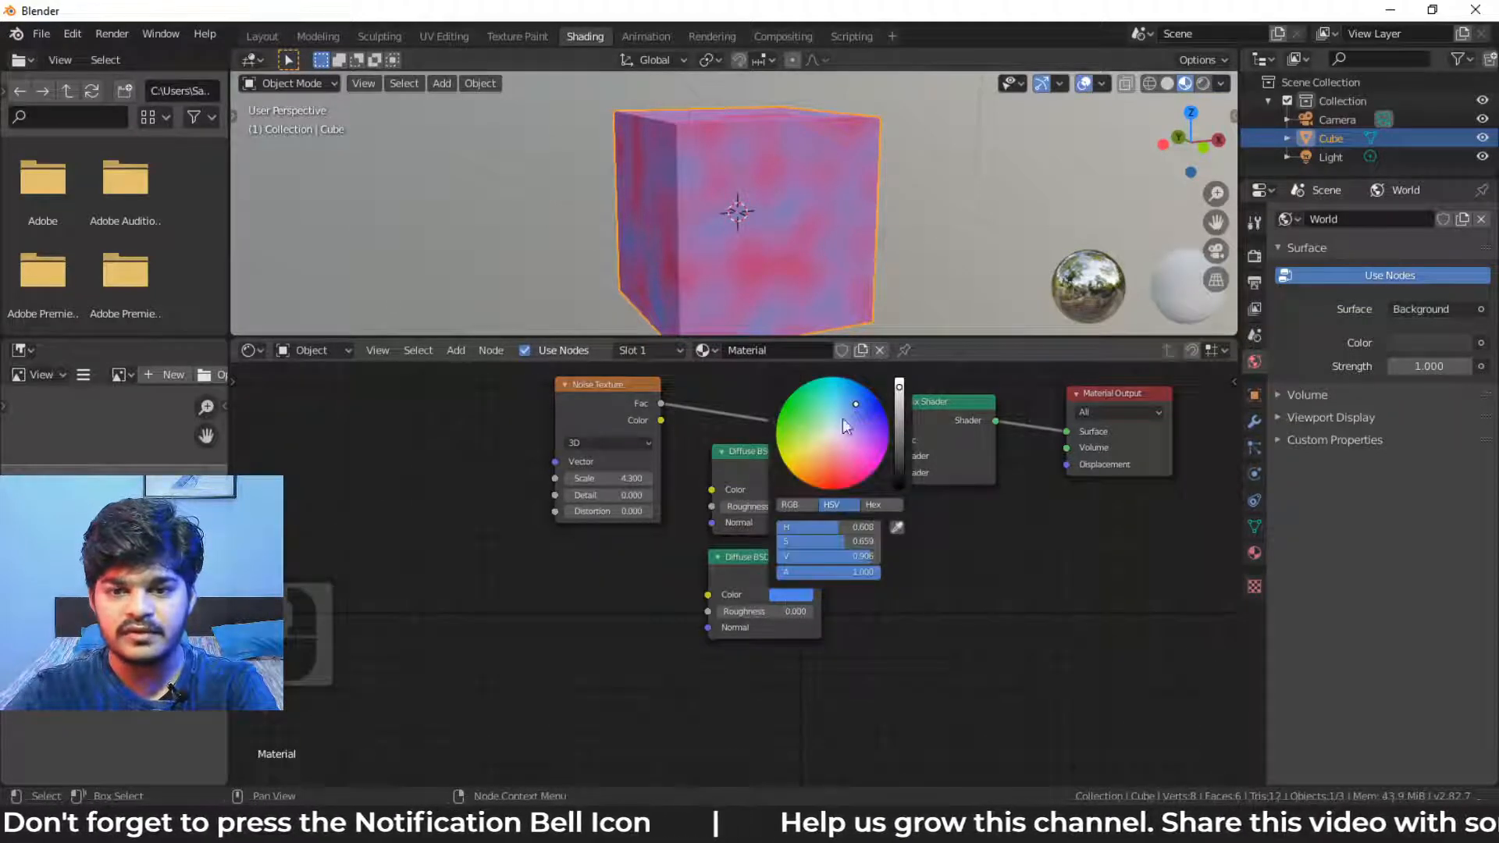
mouse_move(842, 420)
left_mouse_down()
mouse_move(857, 385)
mouse_move(813, 380)
left_mouse_up()
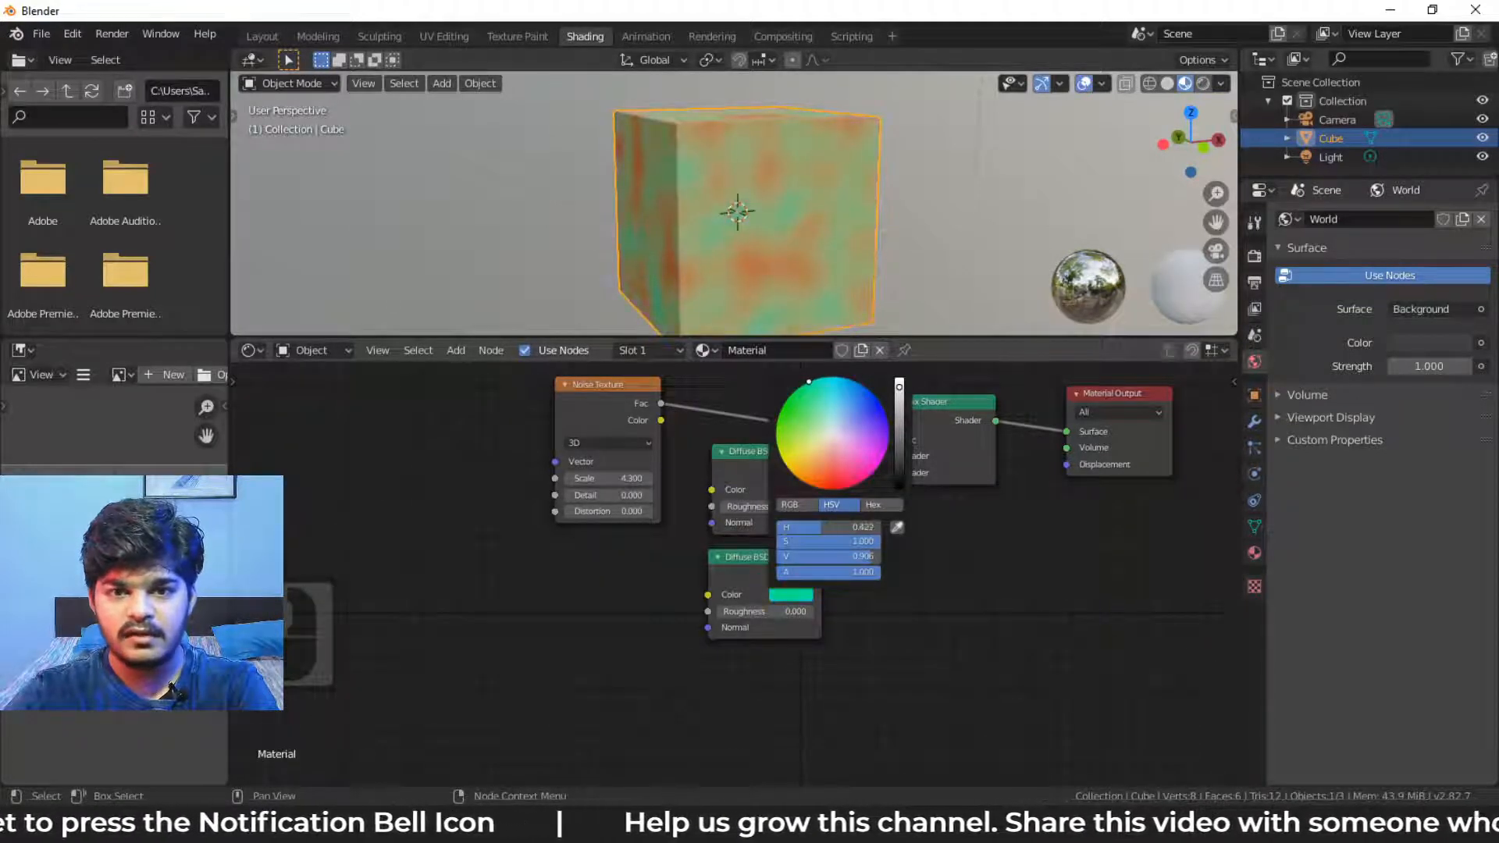
middle_click_drag(865, 249, 831, 222)
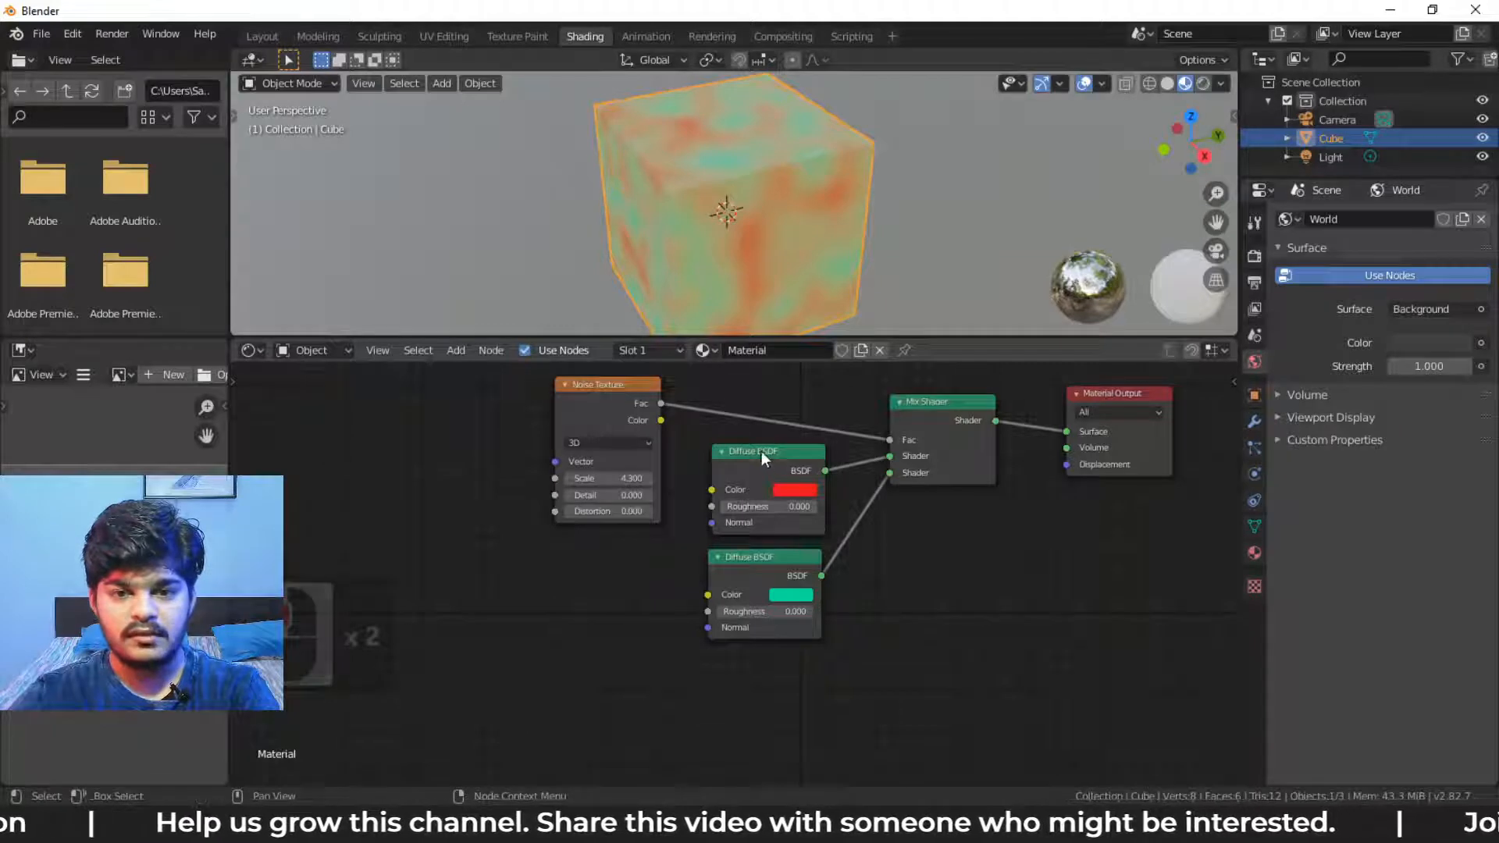
left_click_drag(761, 452, 745, 475)
left_click_drag(793, 558, 786, 593)
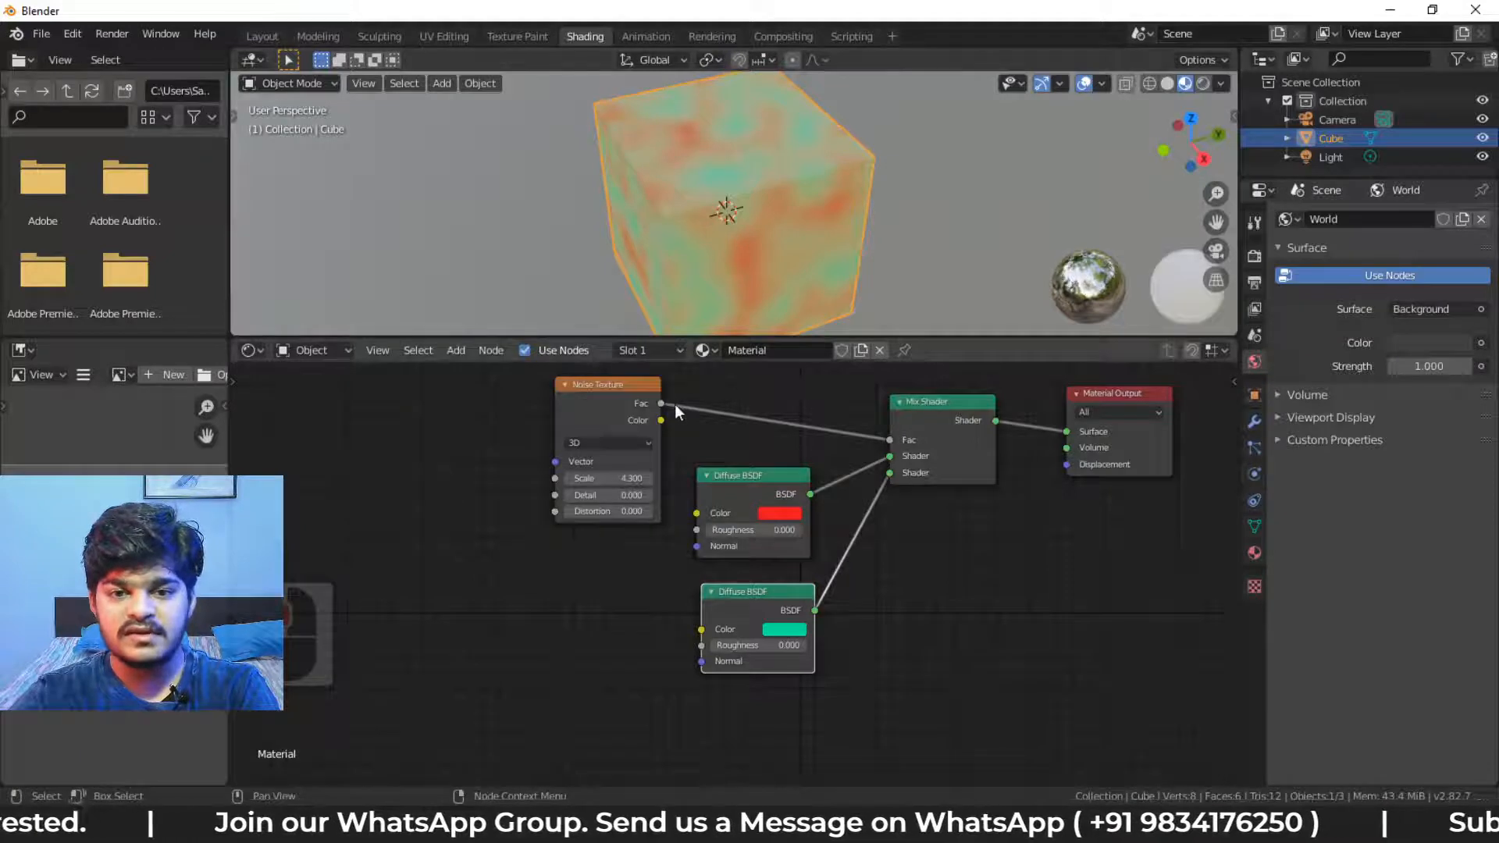
- Preview the Noise Texture's Fac output directly on the Material Output's Surface, and reconnect the Mix Shader to Surface
left_click_drag(660, 405, 1067, 431)
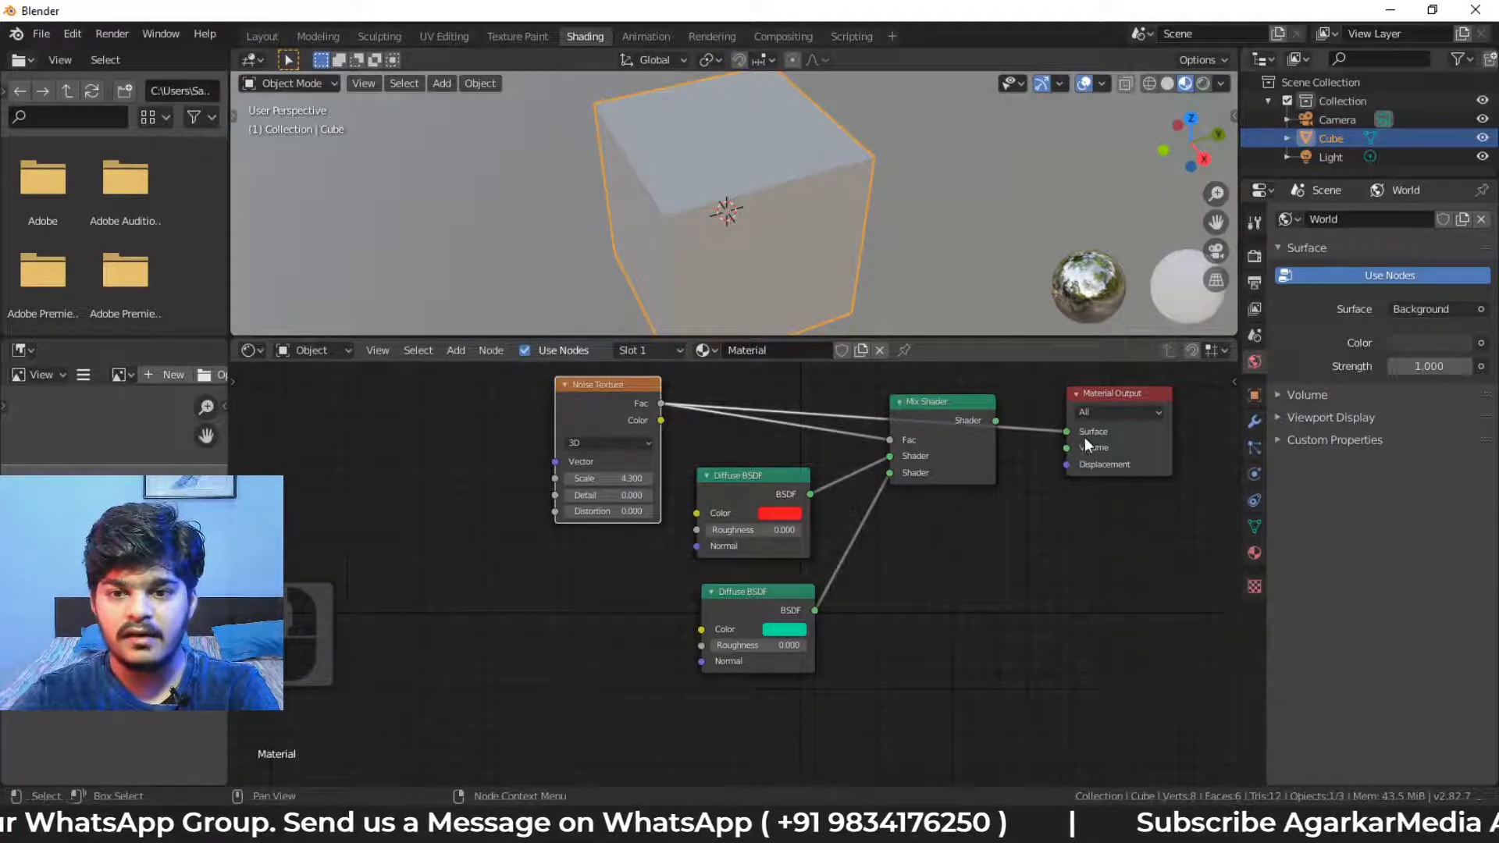
mouse_move(875, 334)
middle_mouse_down()
mouse_move(818, 245)
mouse_move(821, 208)
middle_mouse_up()
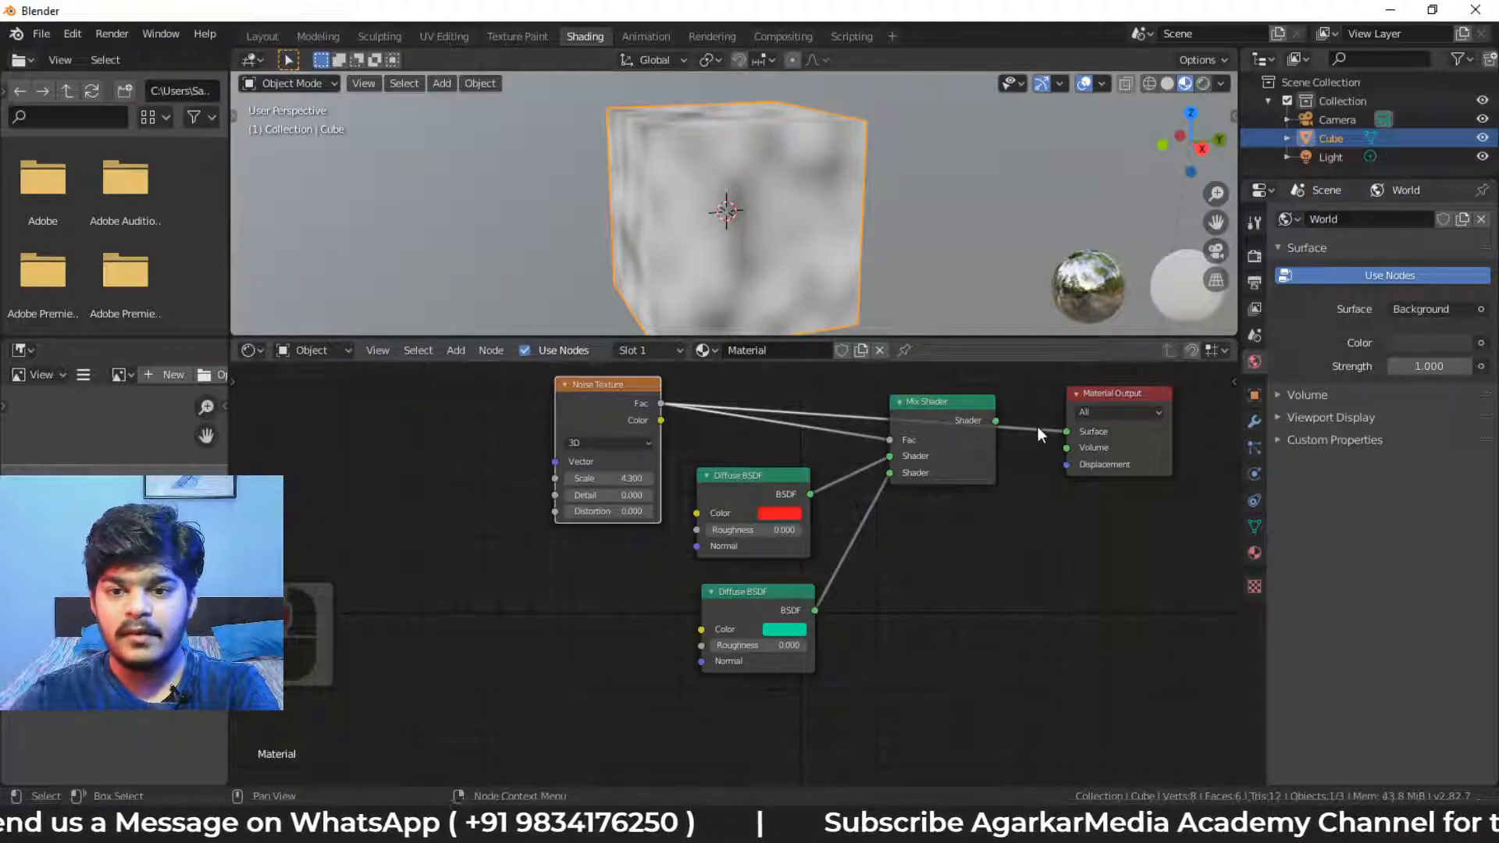
left_click_drag(996, 420, 1066, 431)
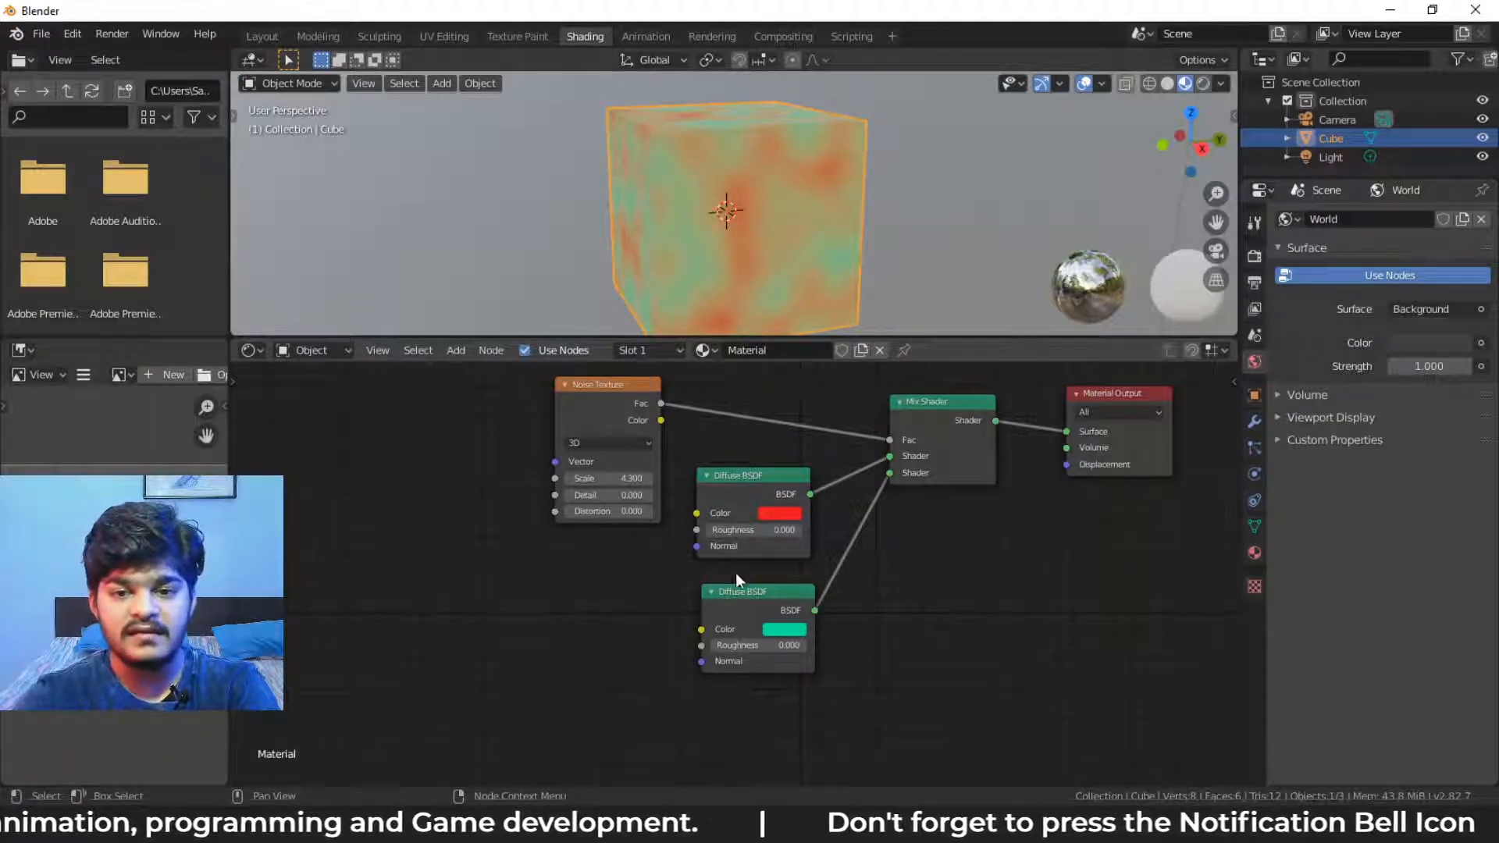
- Replace the Noise Texture node with a Voronoi Texture, linking its Distance output to the Mix Shader's Fac input
left_click(624, 393)
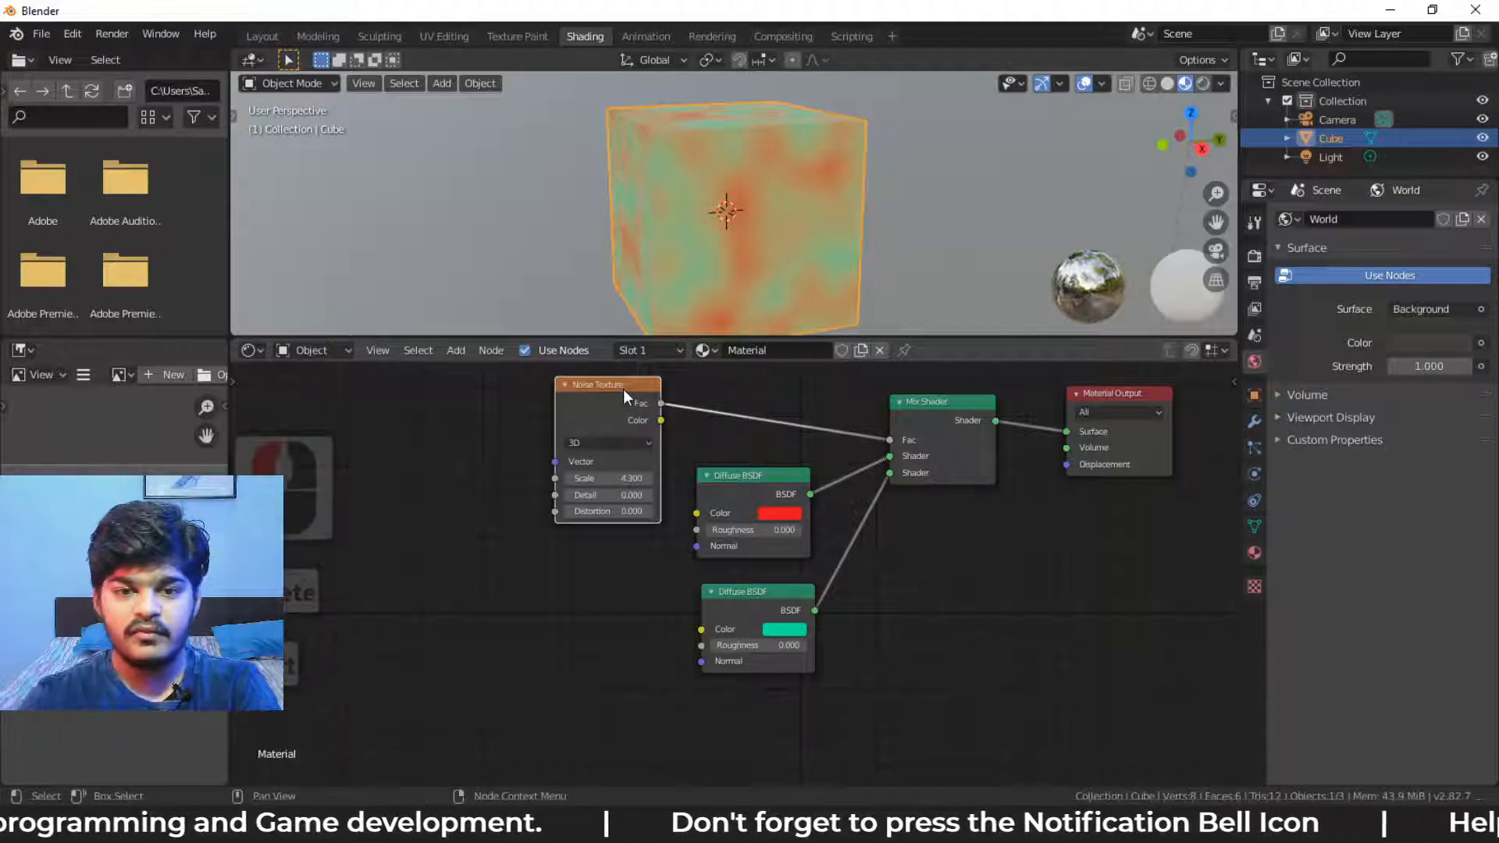
key("Delete")
key("shift+a")
mouse_move(624, 393)
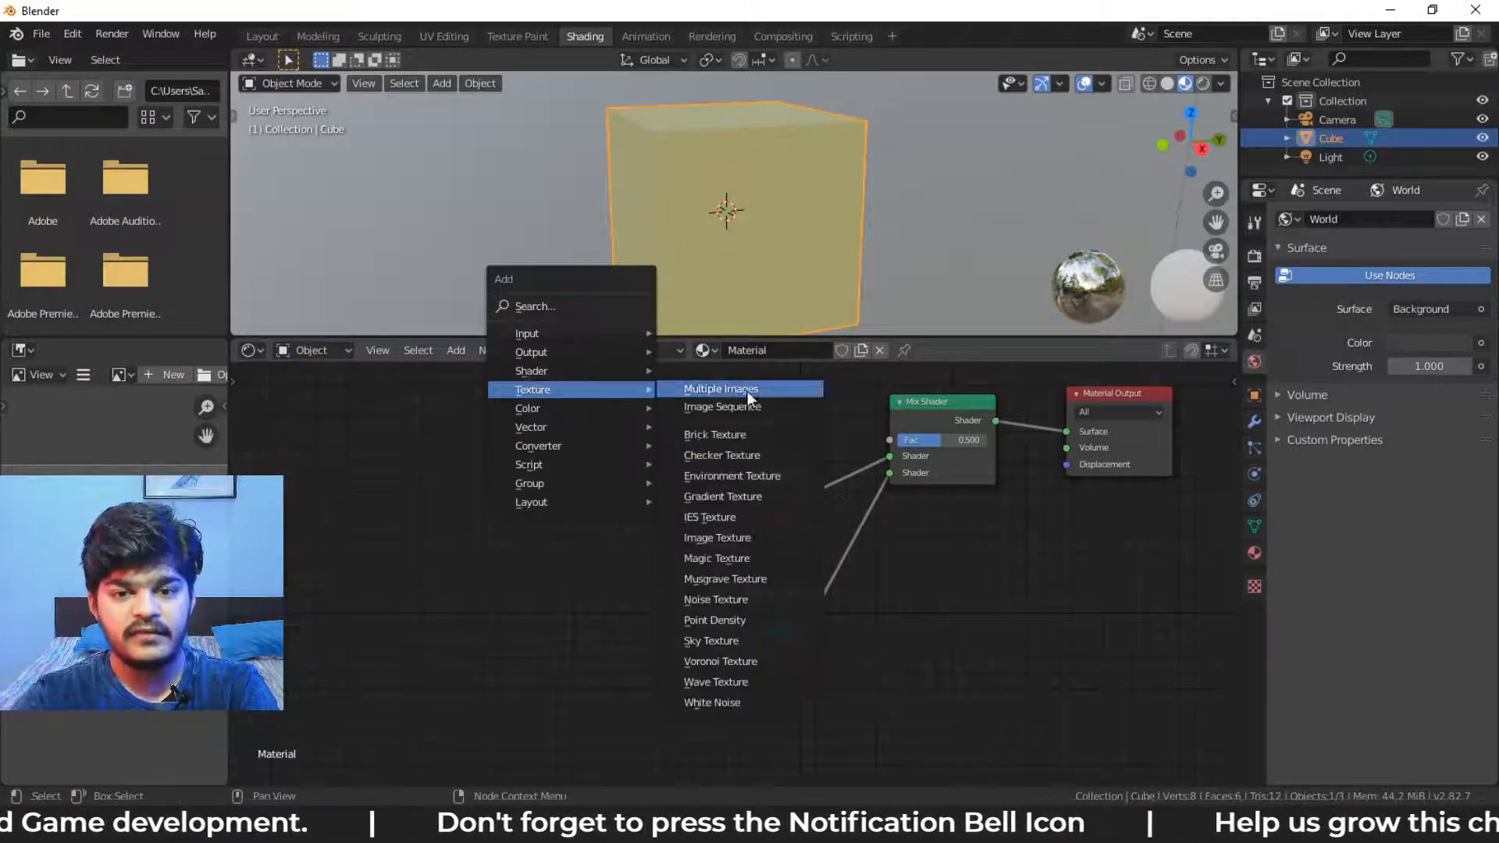
left_click(710, 660)
left_click(538, 379)
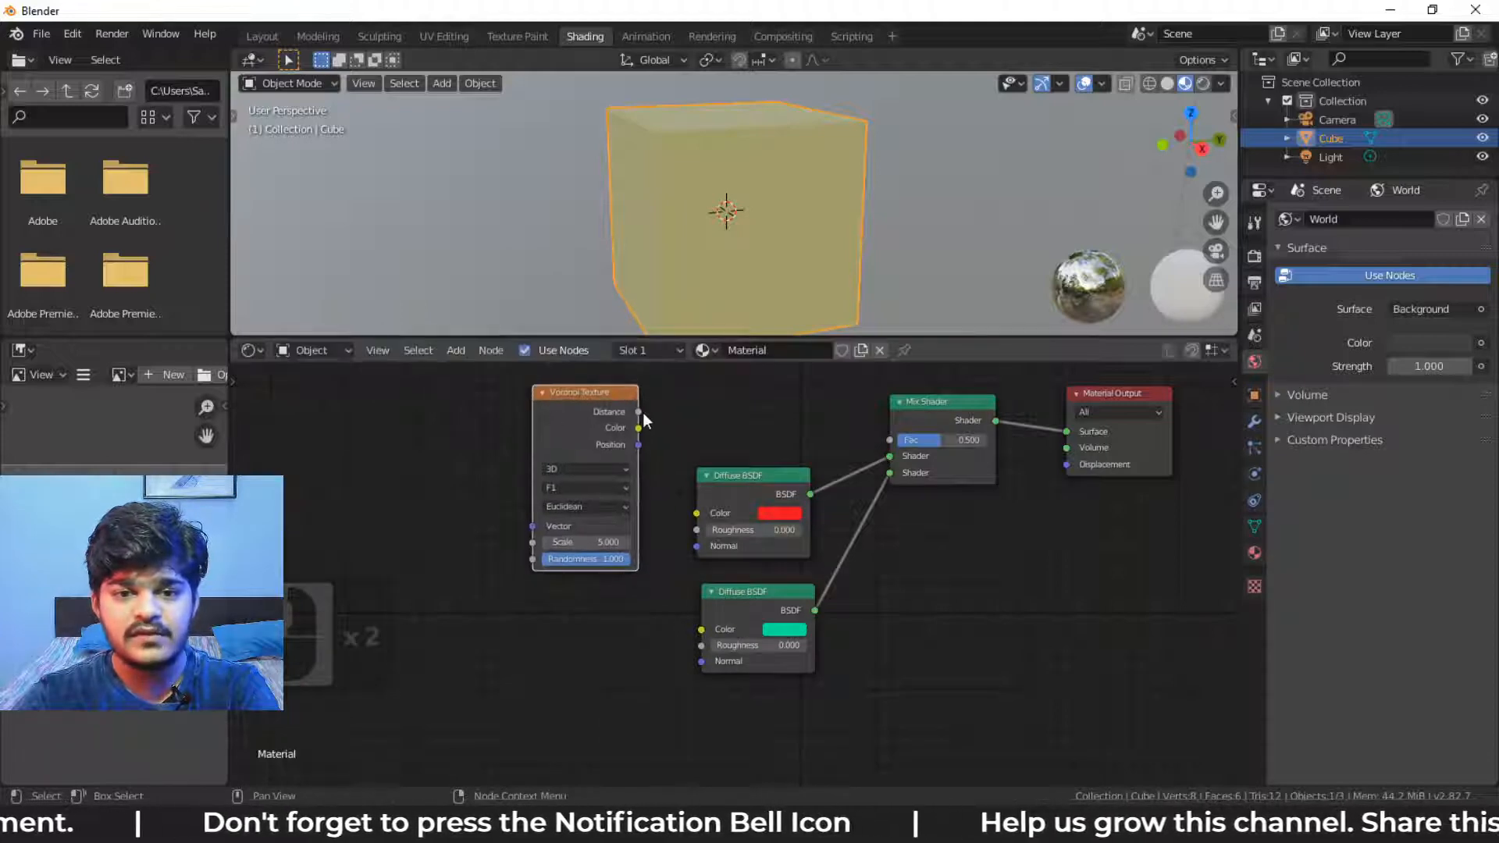
left_click_drag(885, 442, 885, 442)
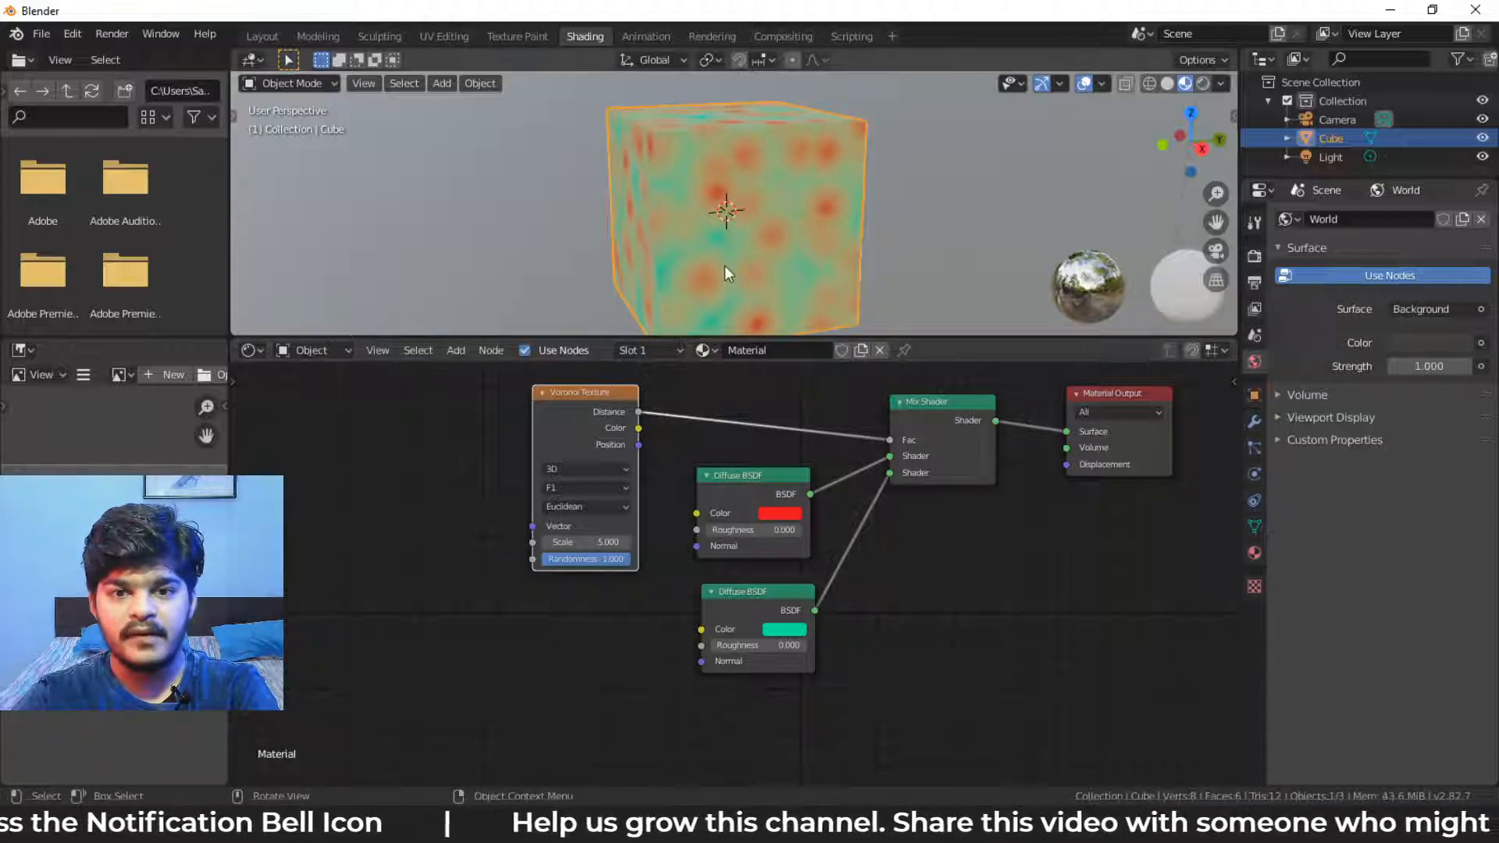
- Try the N-Sphere Radius feature output on the Voronoi Texture and inspect the cube
scroll(725, 266, "up", 2)
middle_click_drag(734, 261, 869, 279)
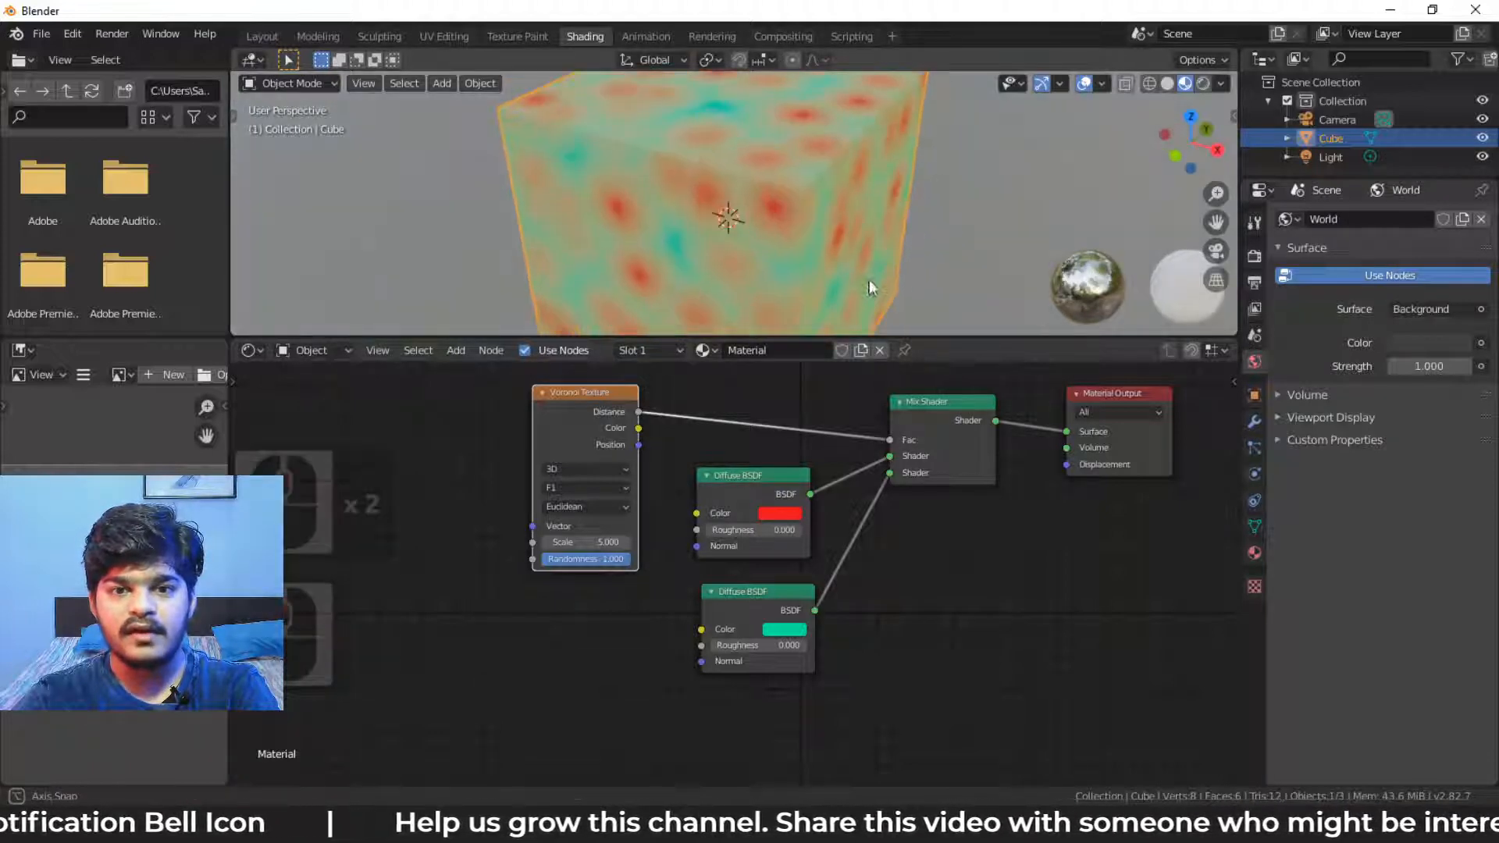
left_click(602, 487)
left_click(596, 575)
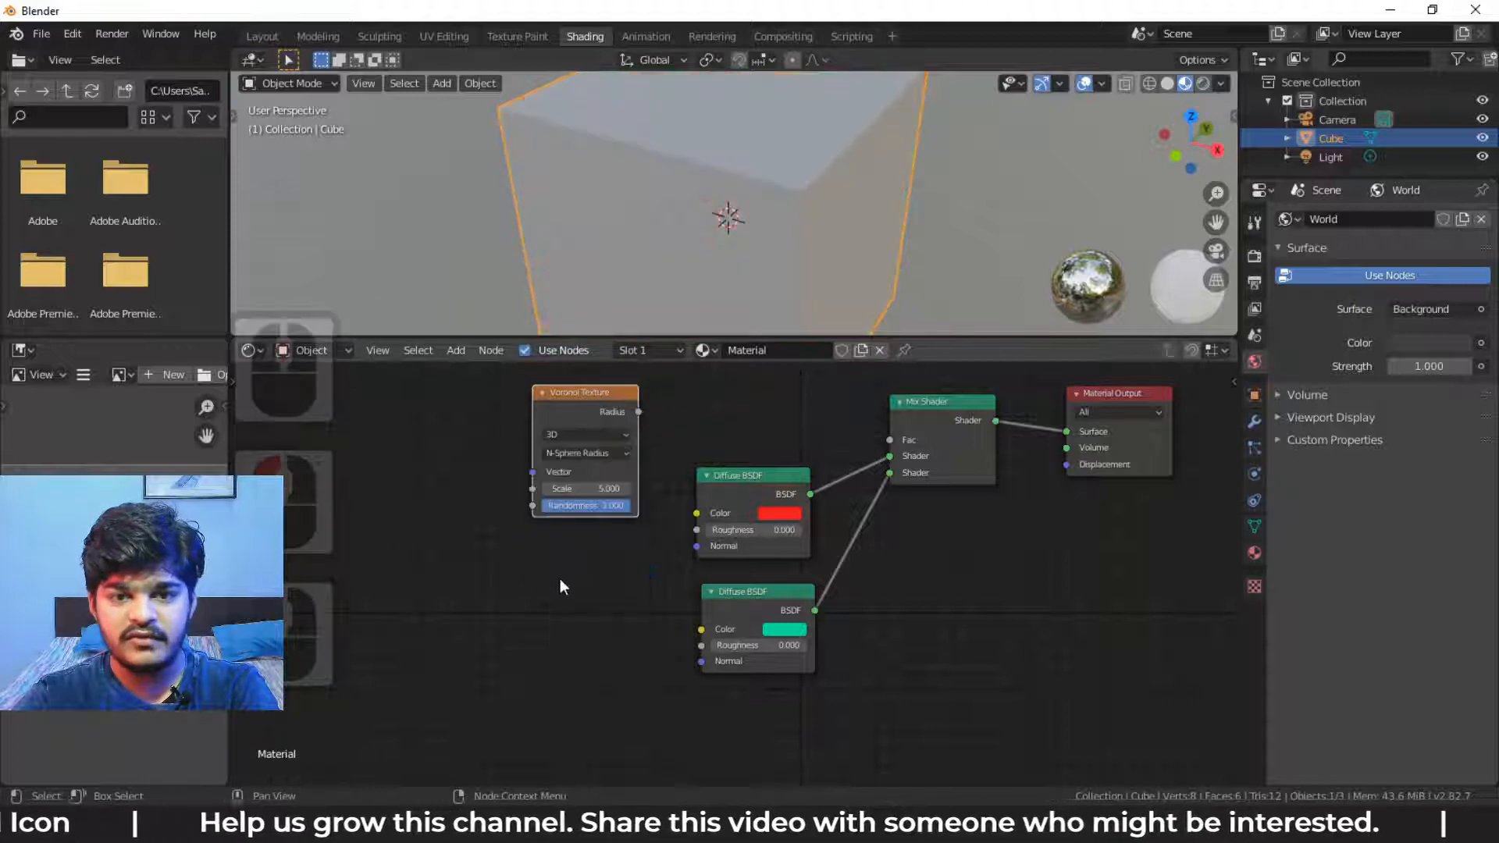
scroll(730, 245, "down", 2)
mouse_move(687, 204)
middle_mouse_down()
mouse_move(625, 162)
mouse_move(673, 226)
middle_mouse_up()
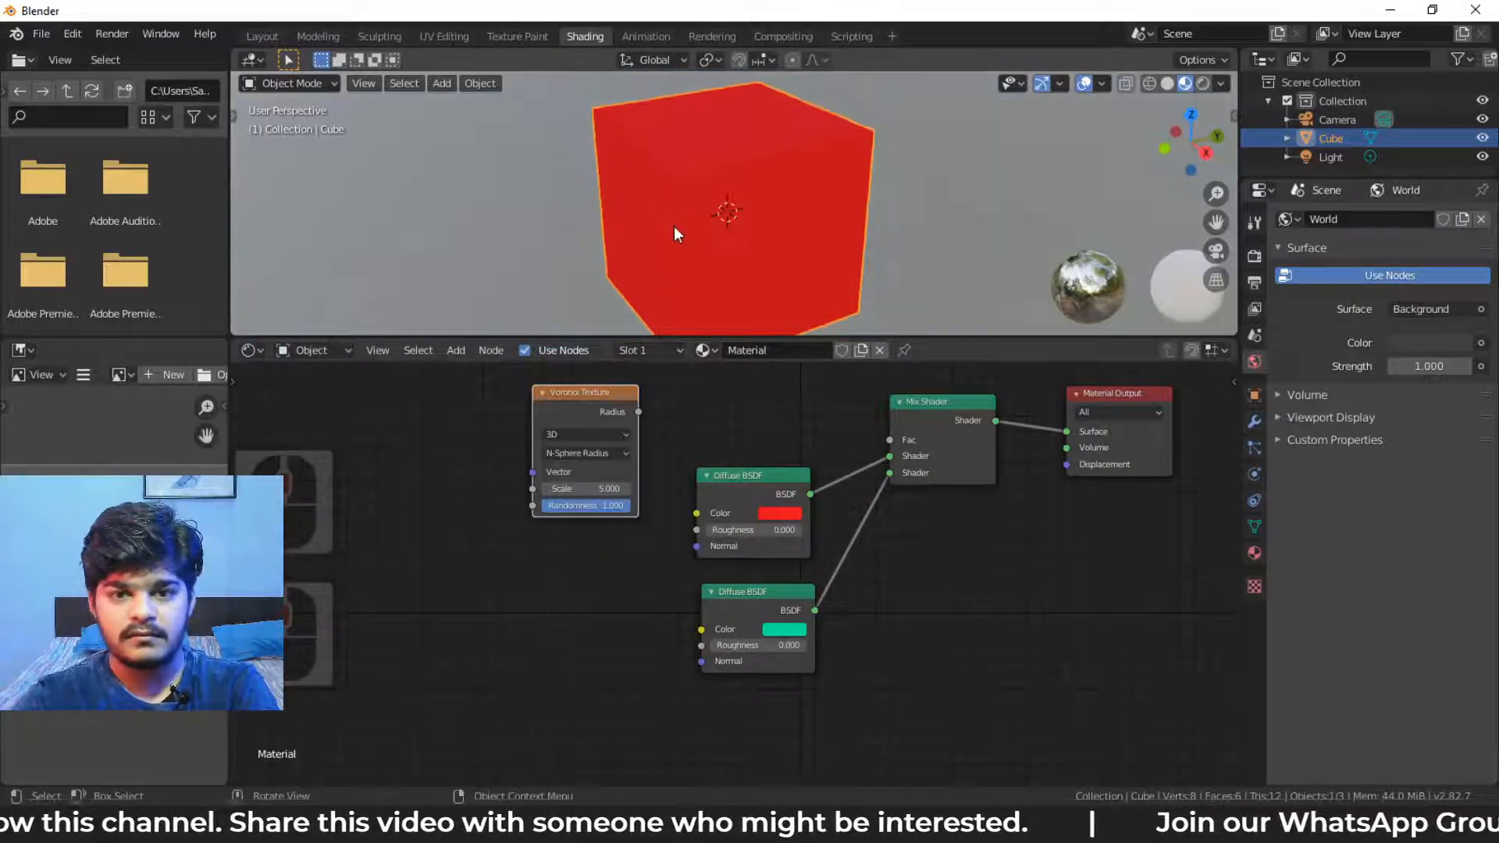
- Switch the Voronoi Texture's feature output to Distance To Edge and inspect the cube
left_click(598, 451)
left_click(593, 521)
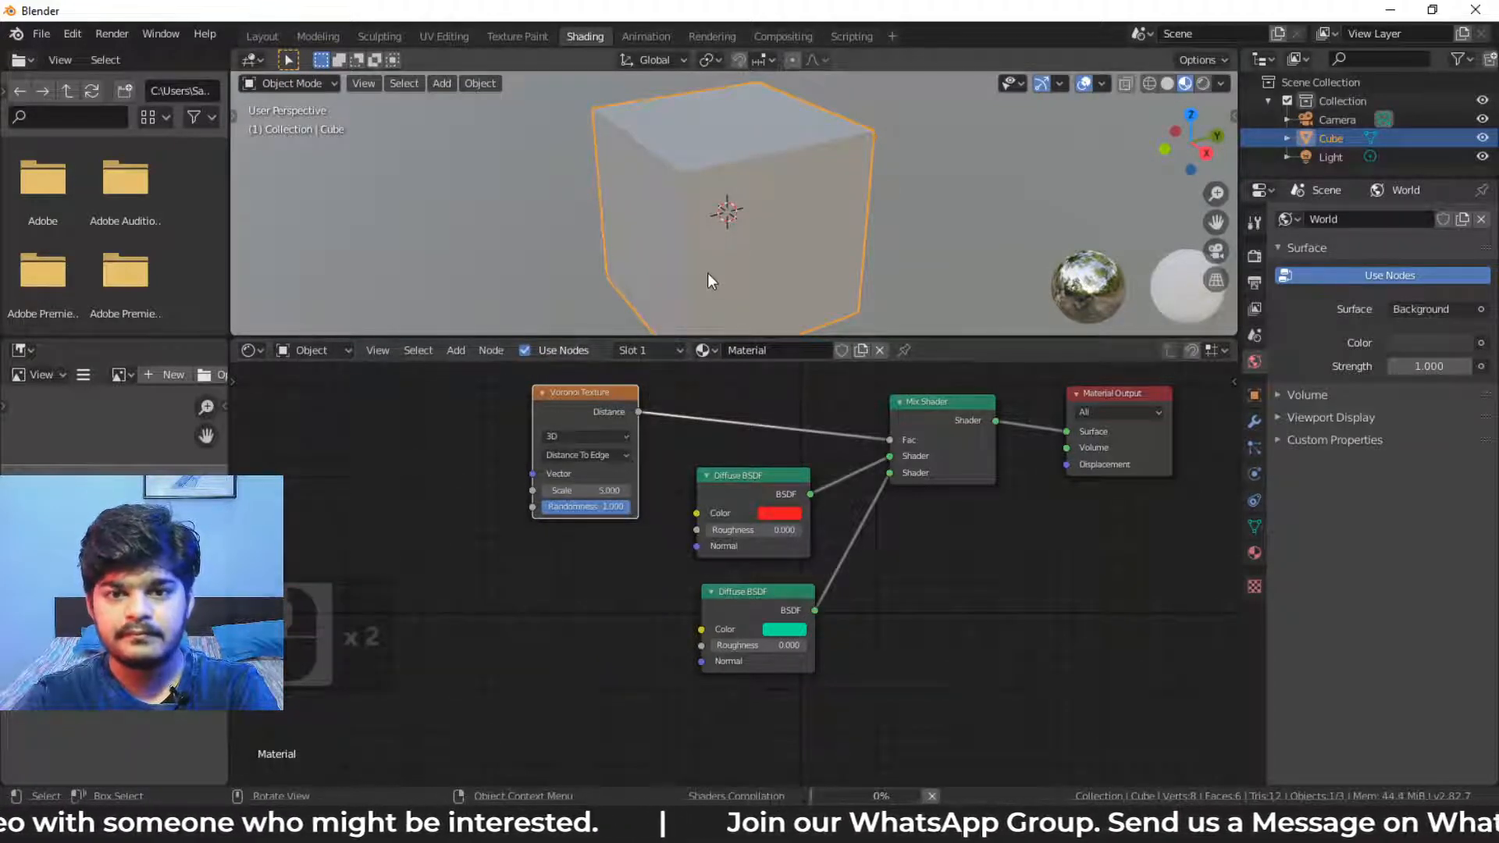
middle_click_drag(707, 268, 733, 312)
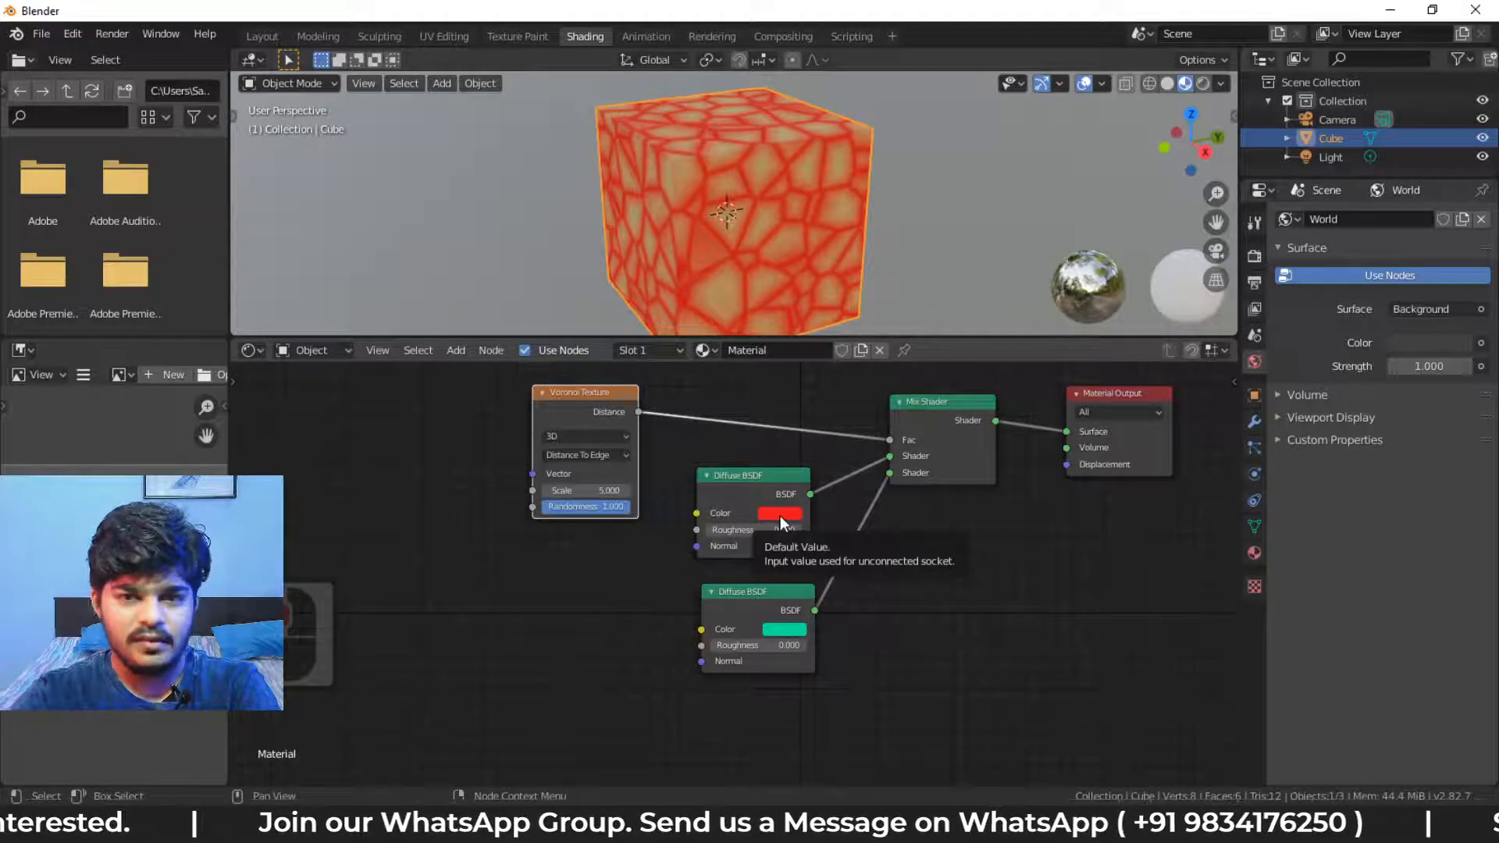
- Change the upper Diffuse BSDF's color to a pinkish red
left_click(780, 513)
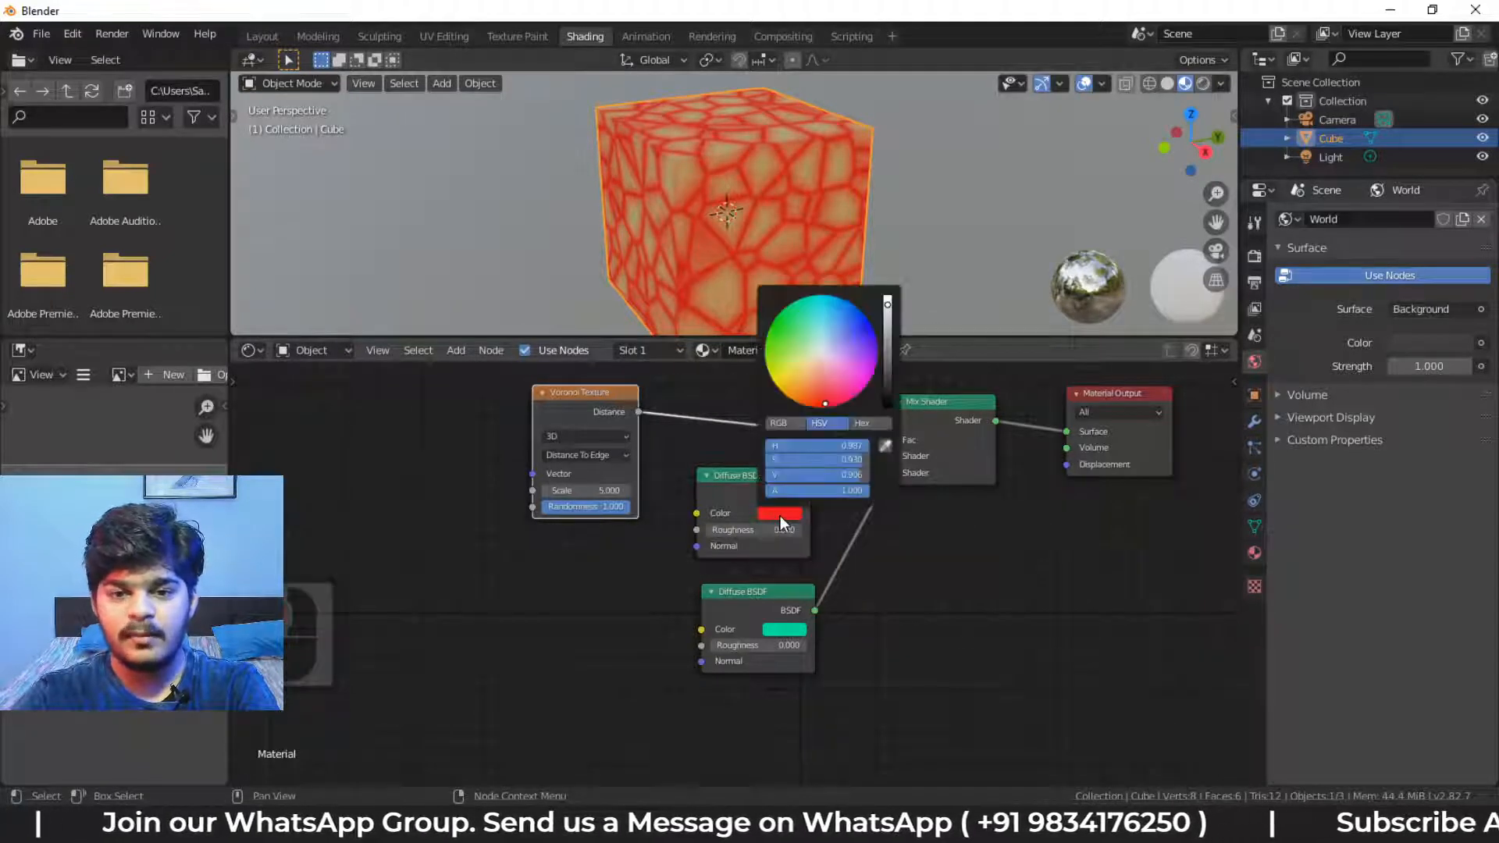
left_click(791, 341)
mouse_move(791, 341)
left_mouse_down()
mouse_move(808, 400)
mouse_move(873, 372)
mouse_move(829, 404)
left_mouse_up()
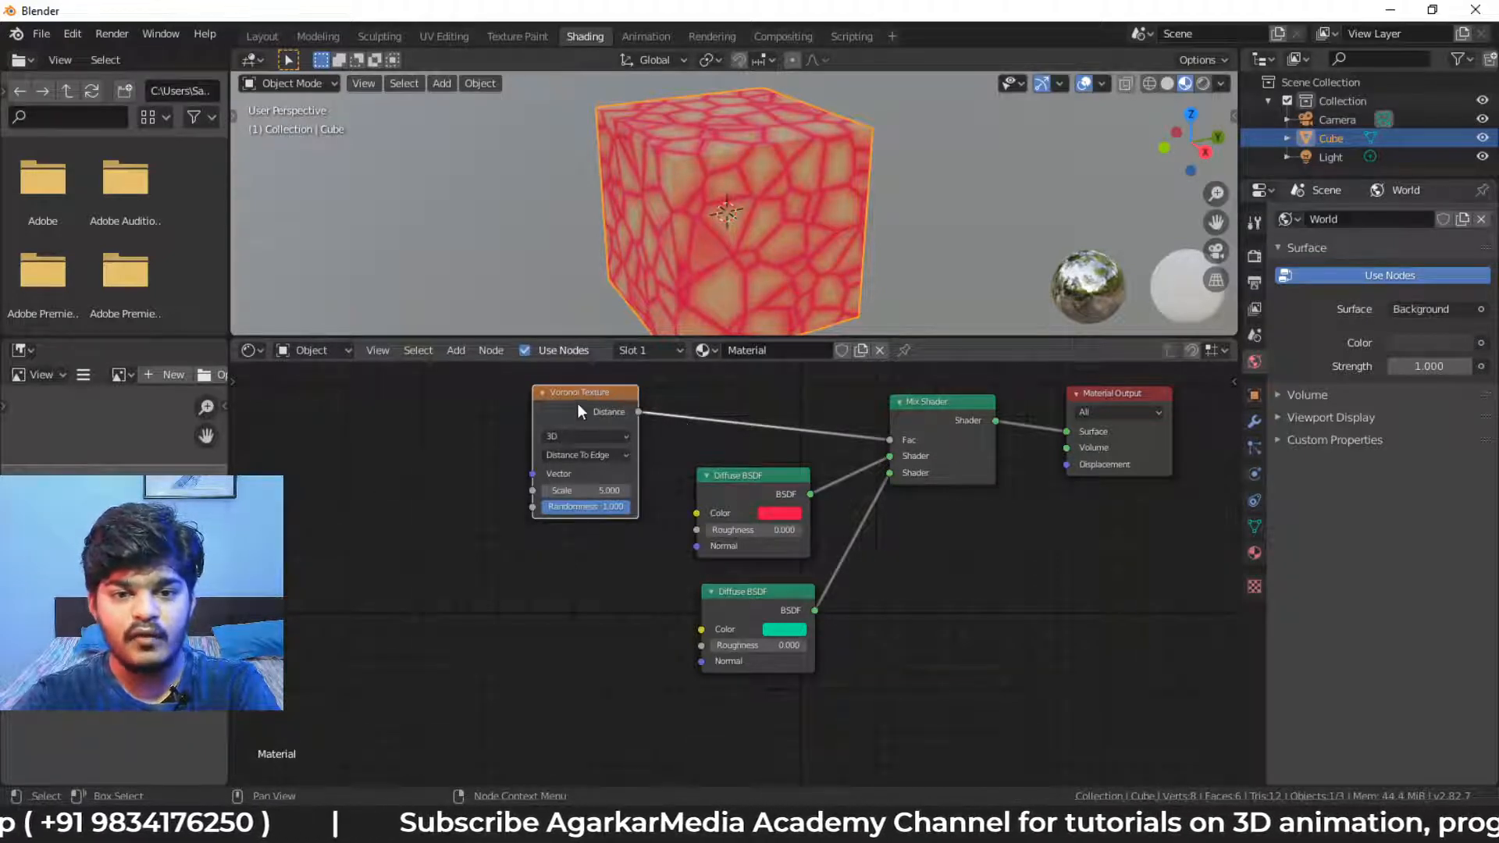
- Try the Smooth F1 and F1 feature outputs on the Voronoi Texture
scroll(584, 415, "up", 2)
left_click(566, 435)
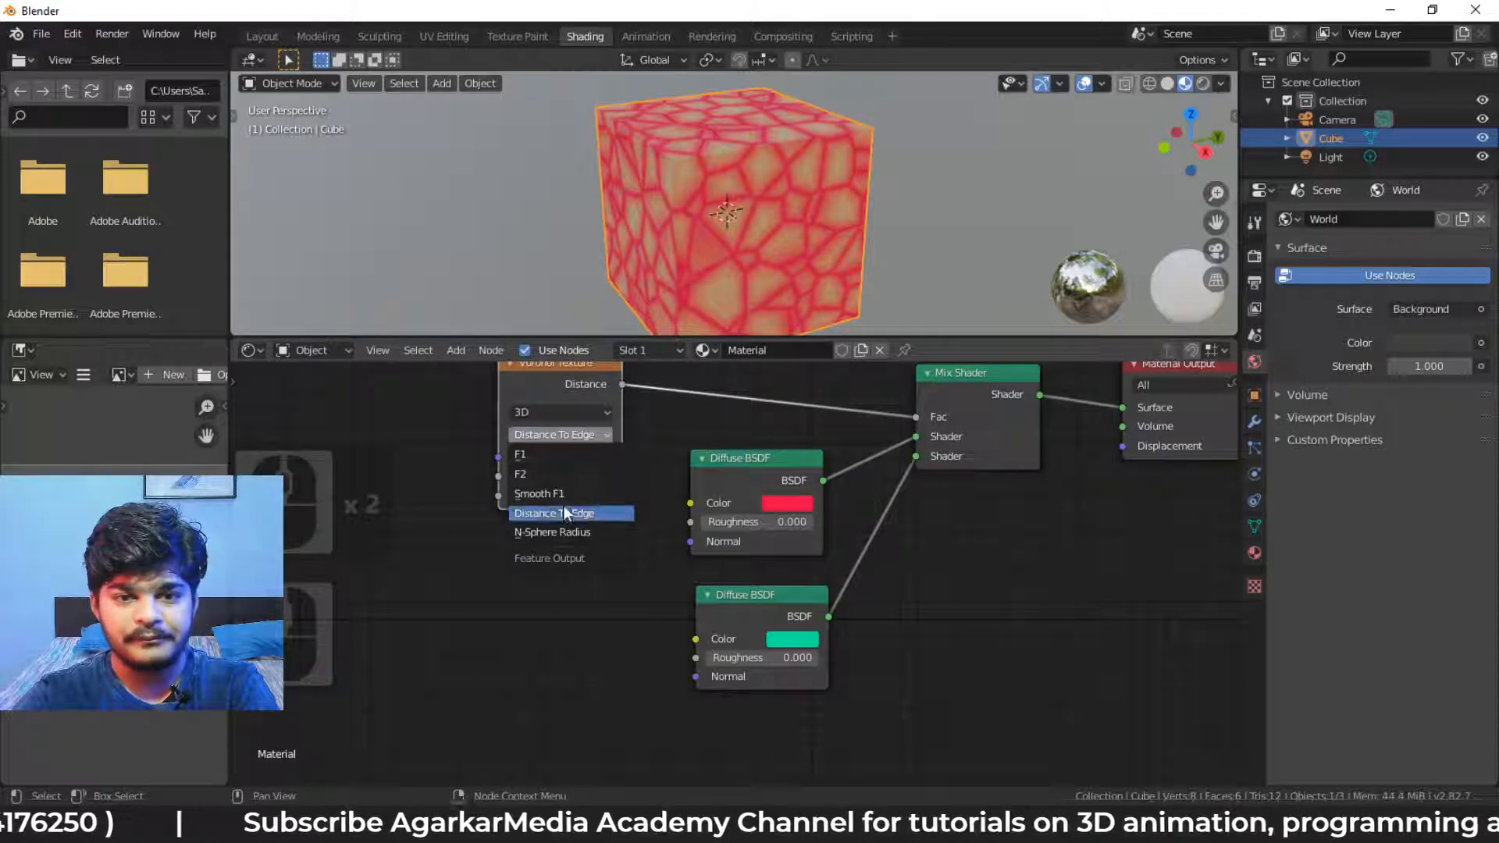
left_click(562, 494)
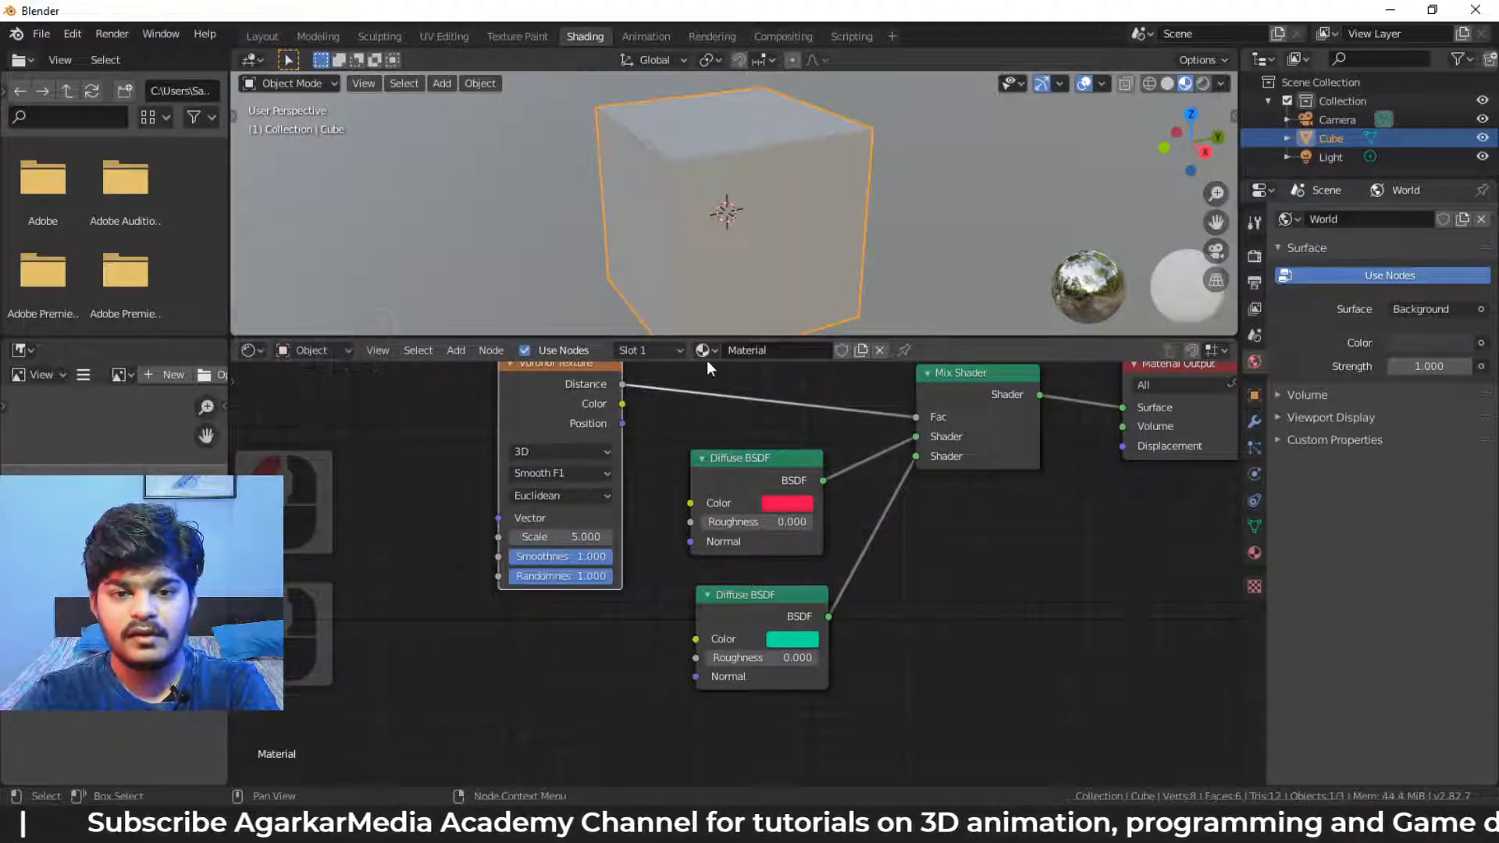
middle_click_drag(734, 259, 757, 228)
left_click(559, 474)
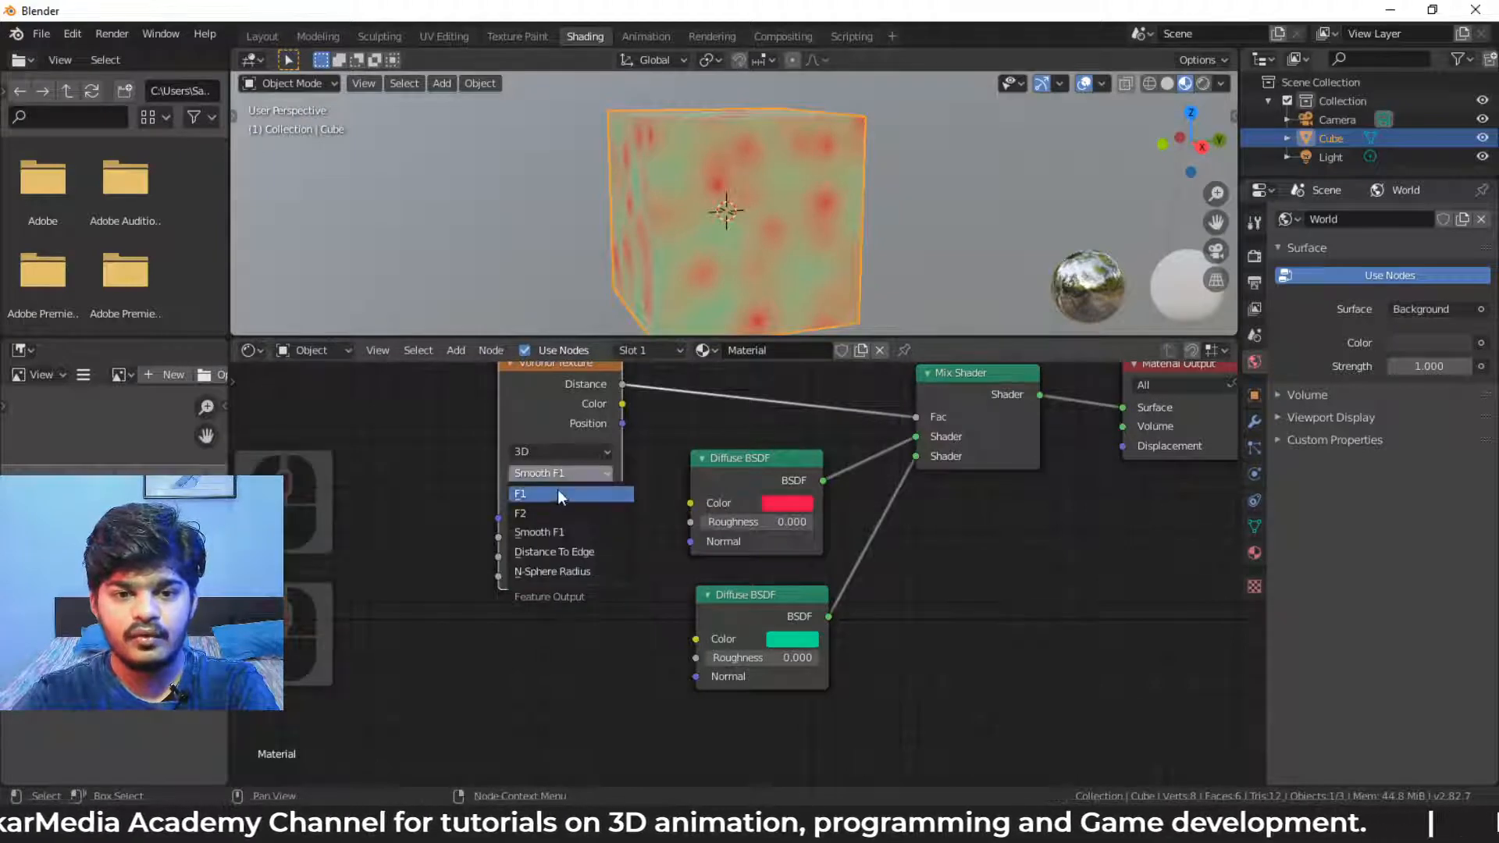
left_click(551, 492)
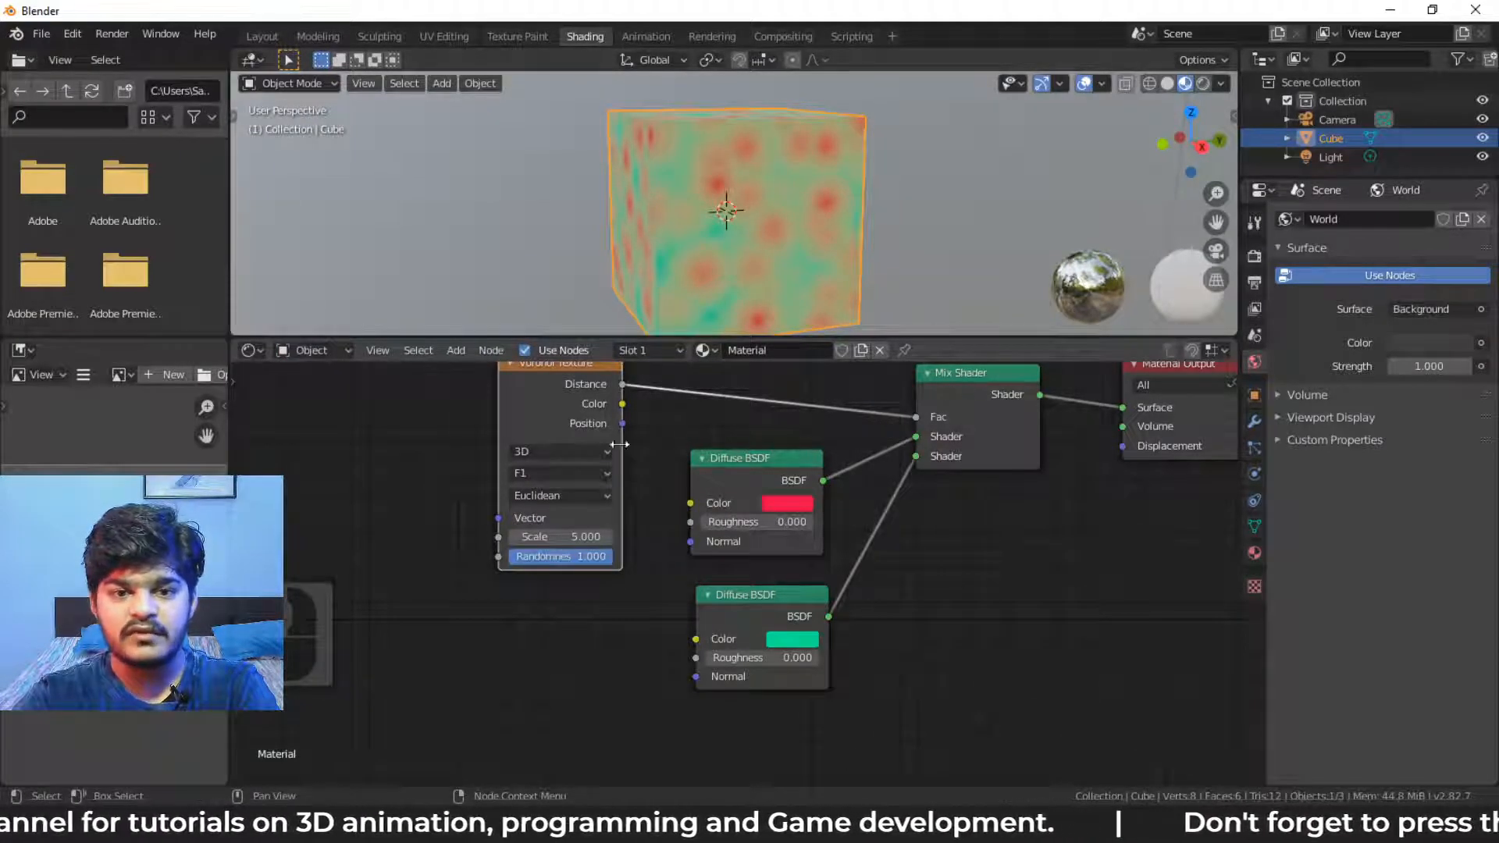
- Set the Voronoi Texture's feature output to F2 and inspect the pattern on the cube
left_click(586, 473)
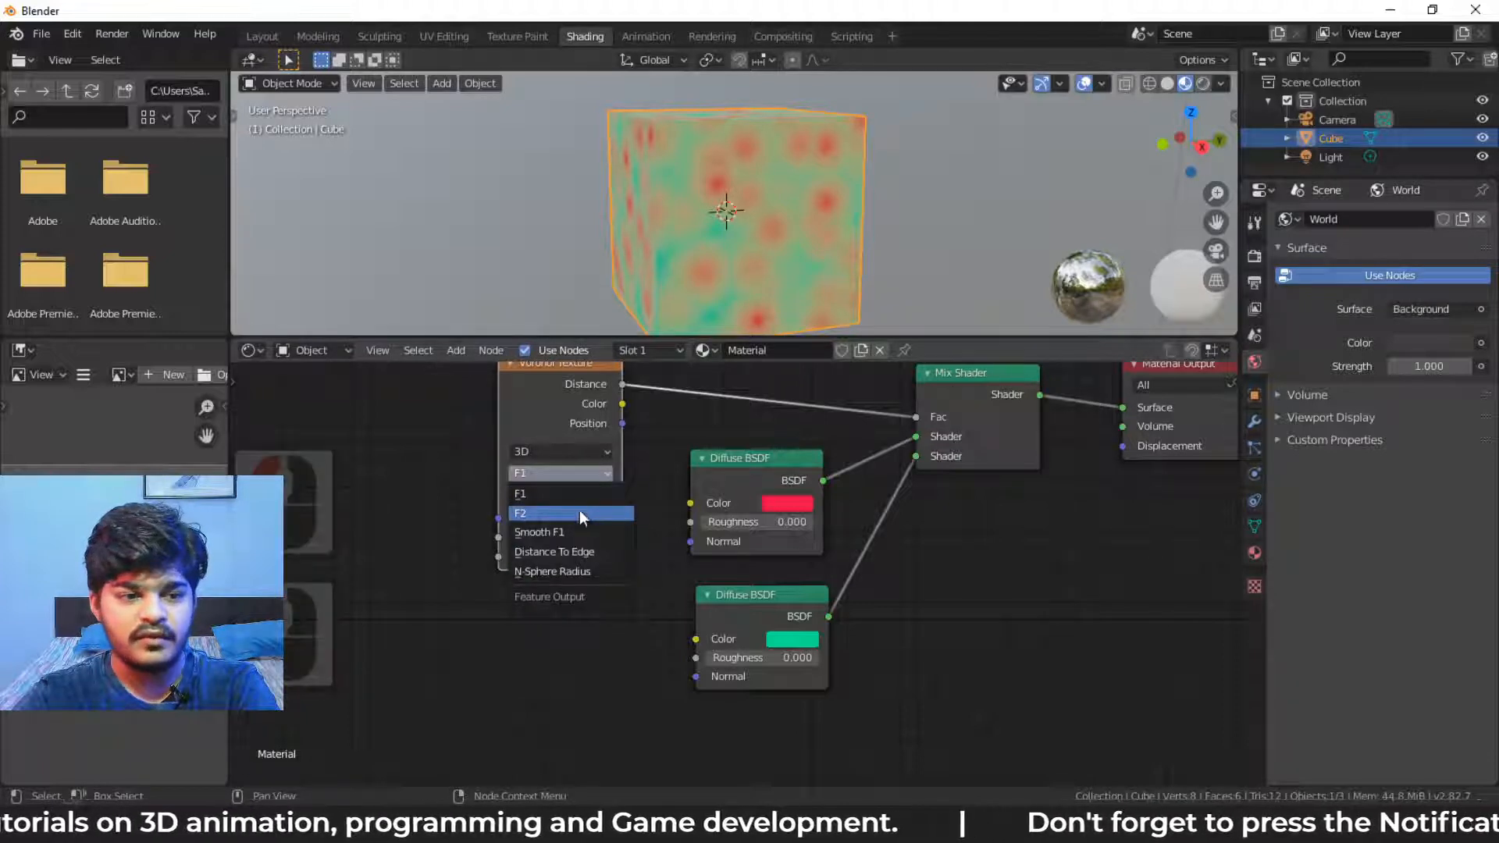
left_click(579, 511)
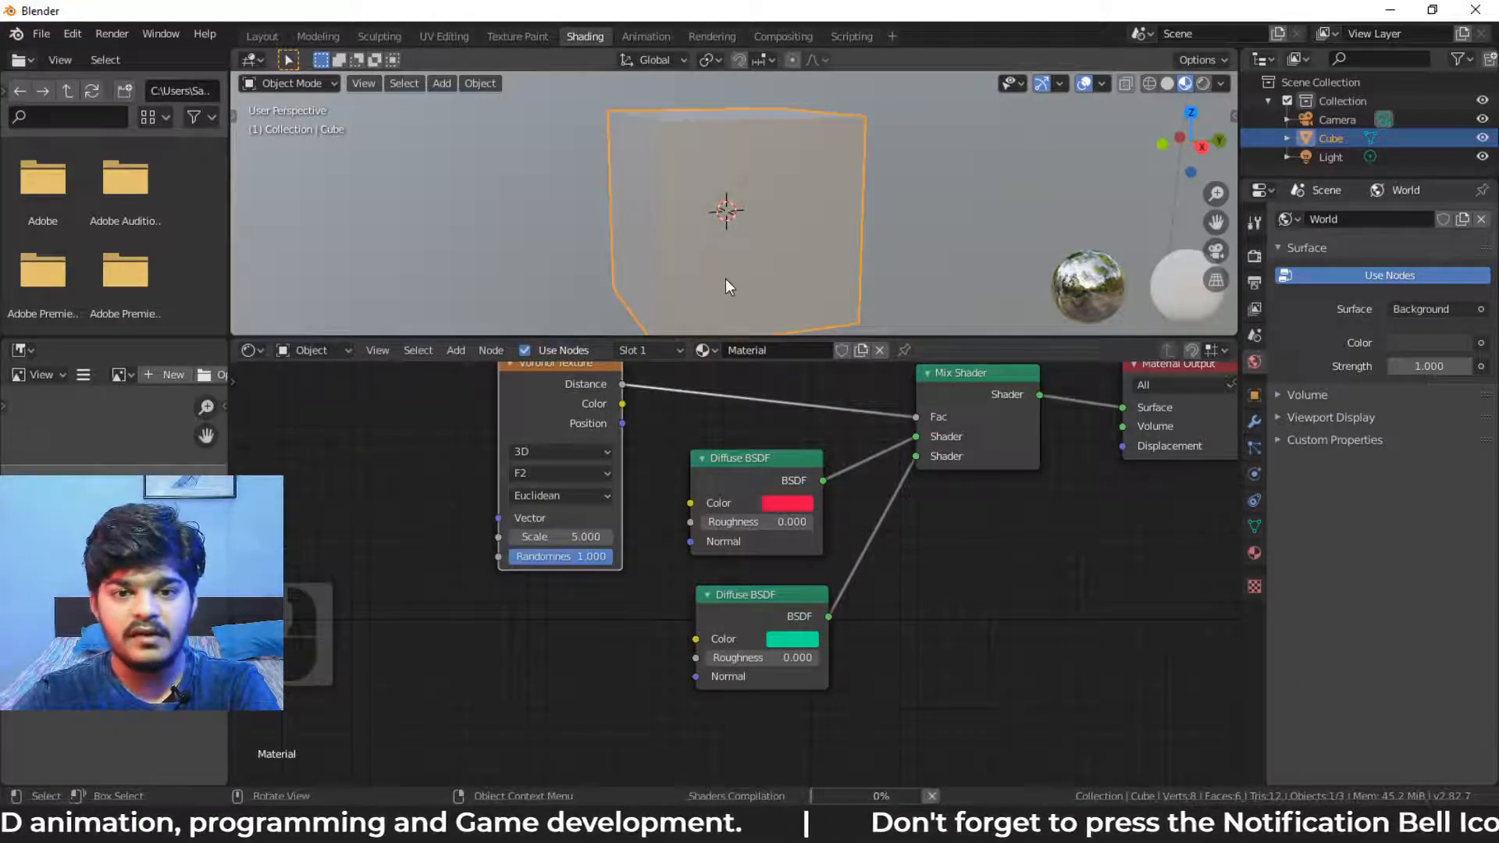
middle_click_drag(748, 236, 702, 296)
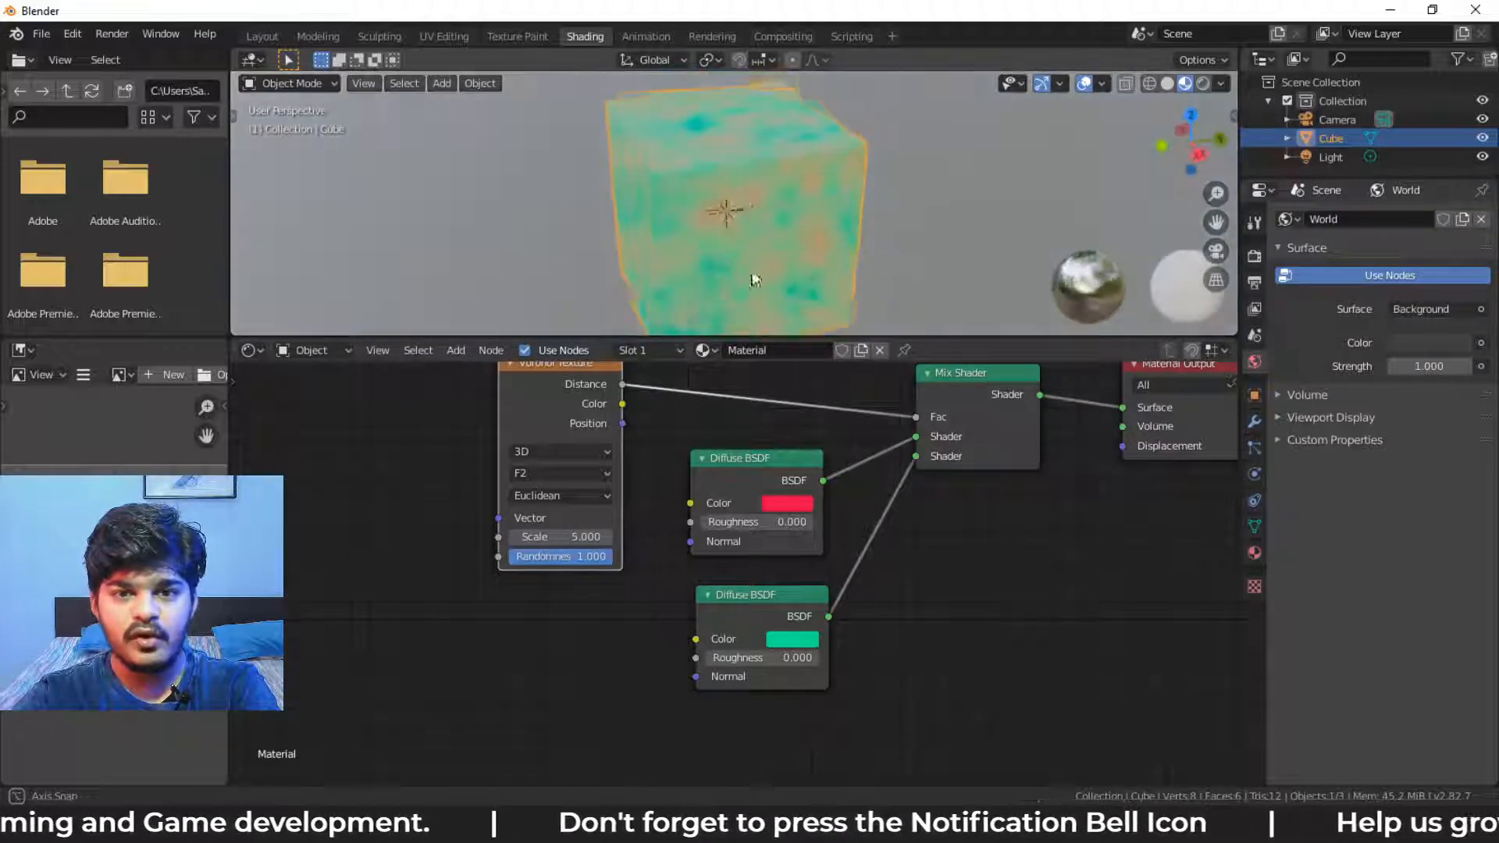
middle_click_drag(673, 405, 640, 476)
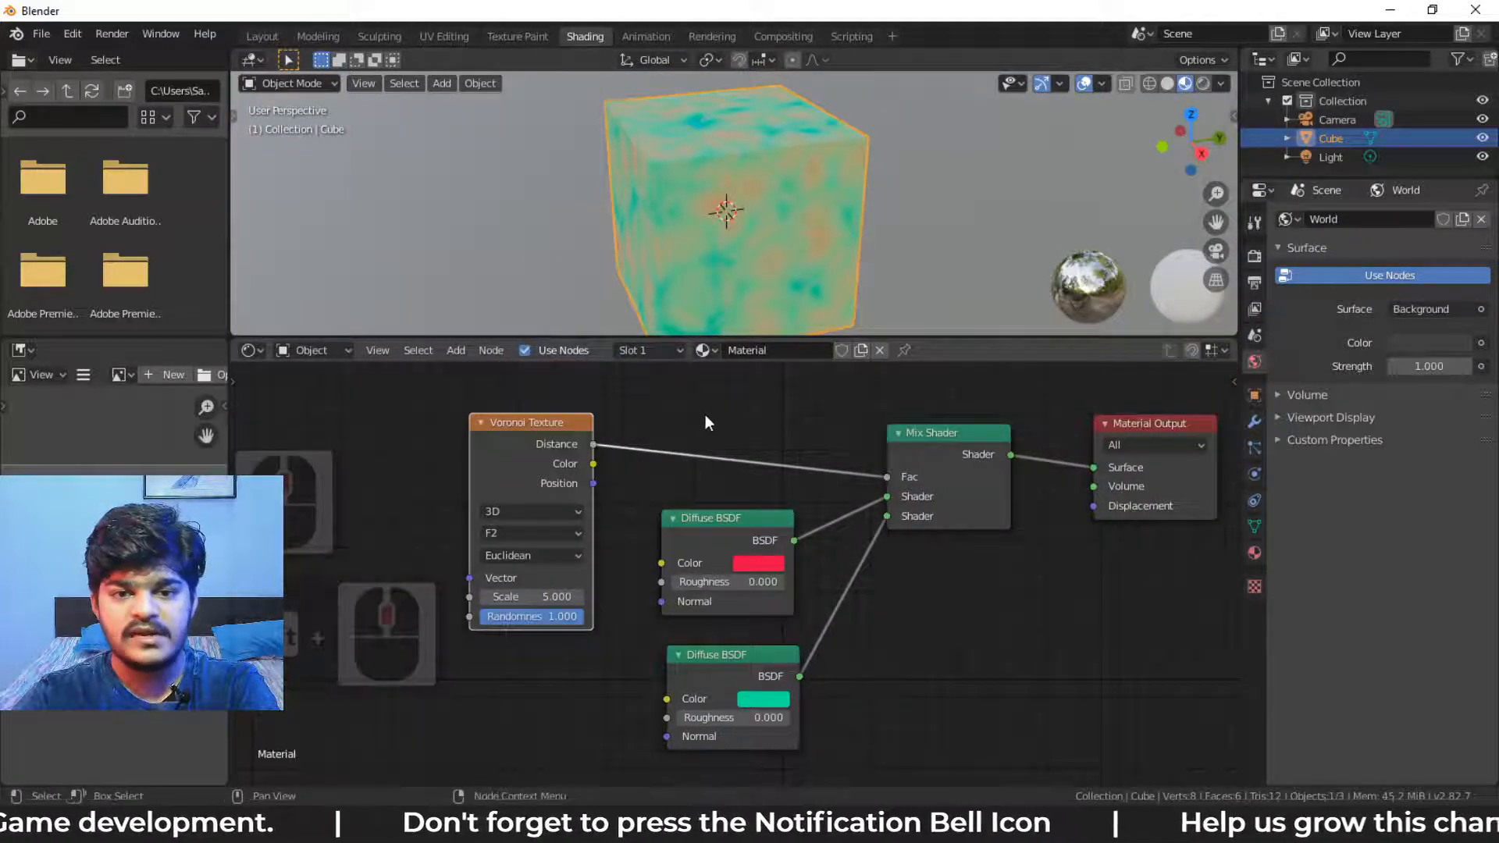
- Replace the Voronoi Texture with a Musgrave Texture and connect its Fac output to the Mix Shader's factor
left_click_drag(495, 388, 686, 460)
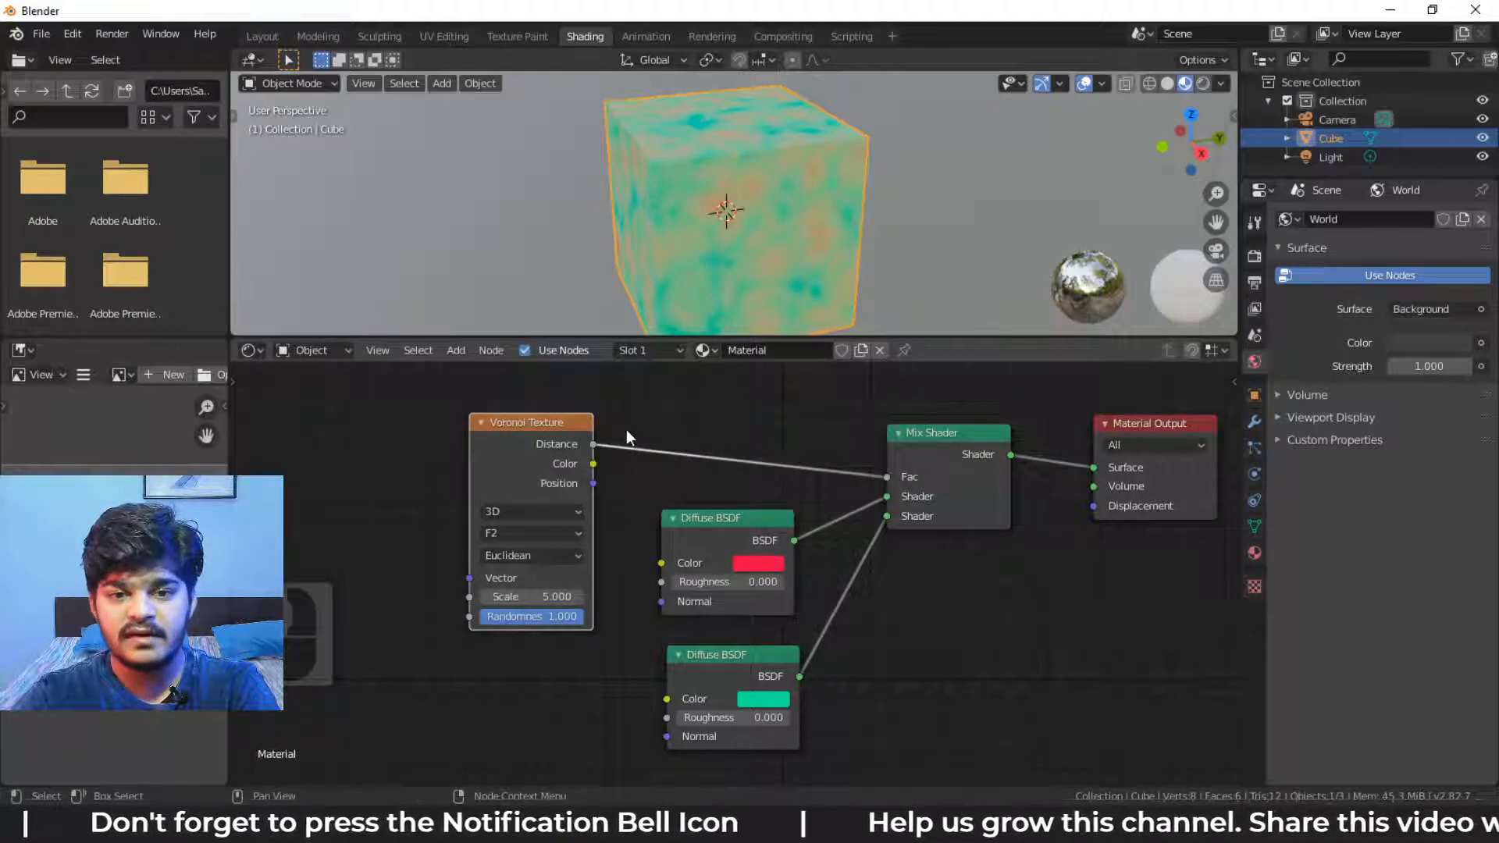
key("Delete")
key("shift+a")
mouse_move(631, 428)
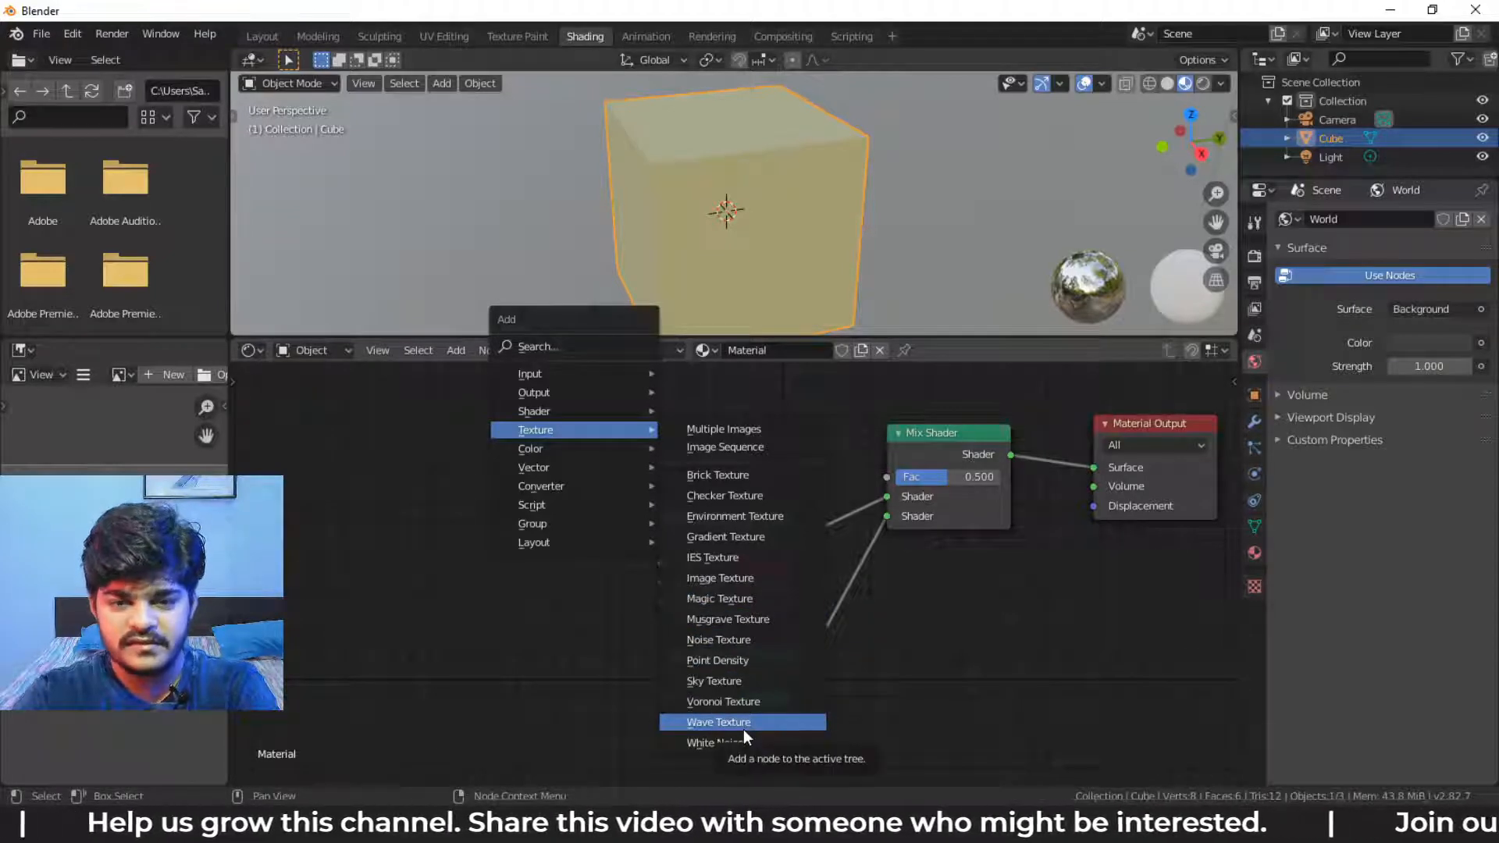
left_click(755, 619)
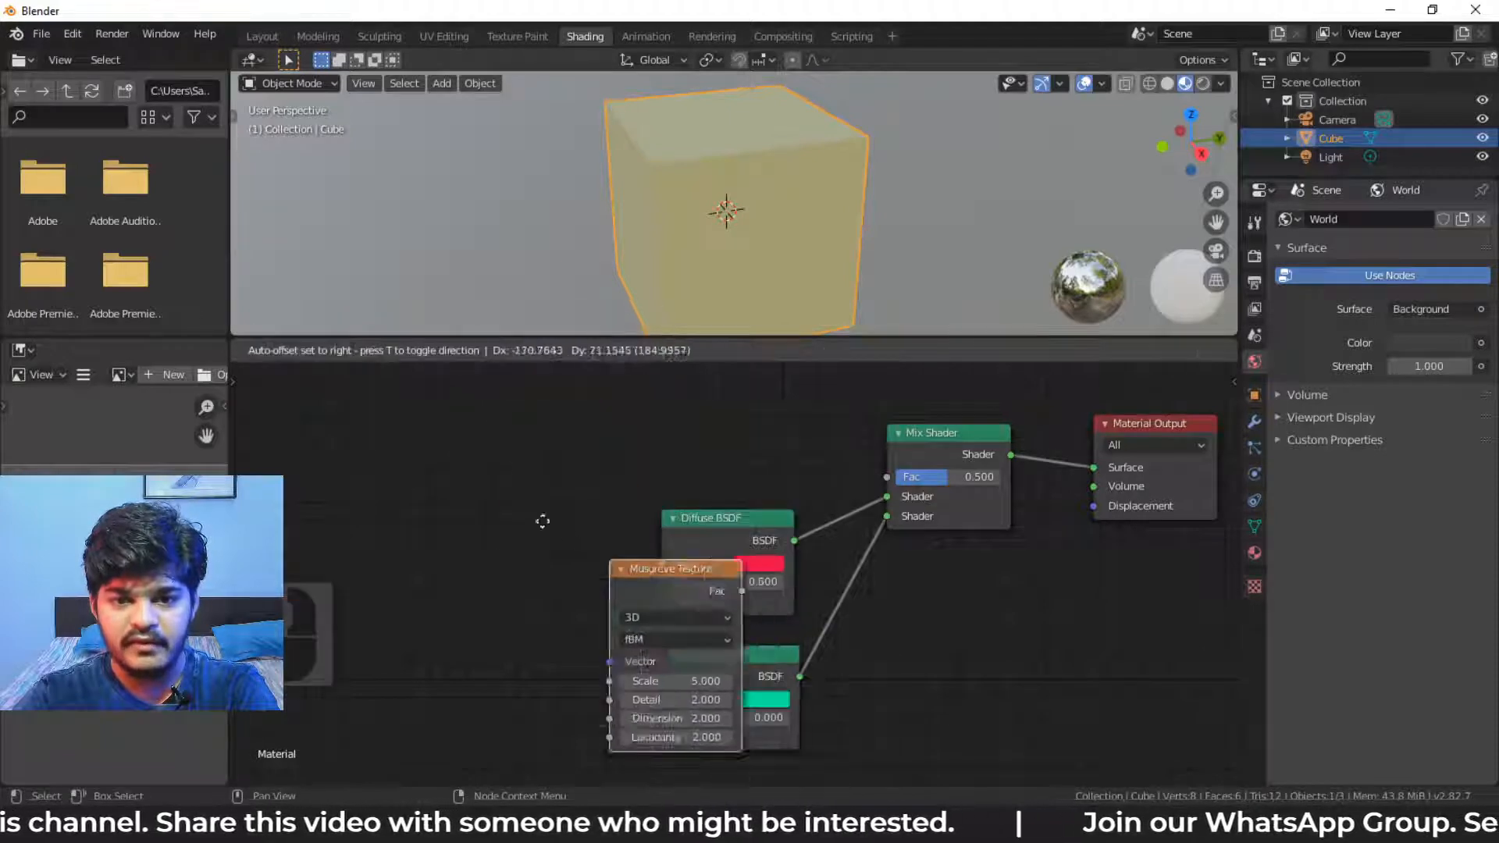
left_click(498, 414)
left_click_drag(607, 444, 887, 478)
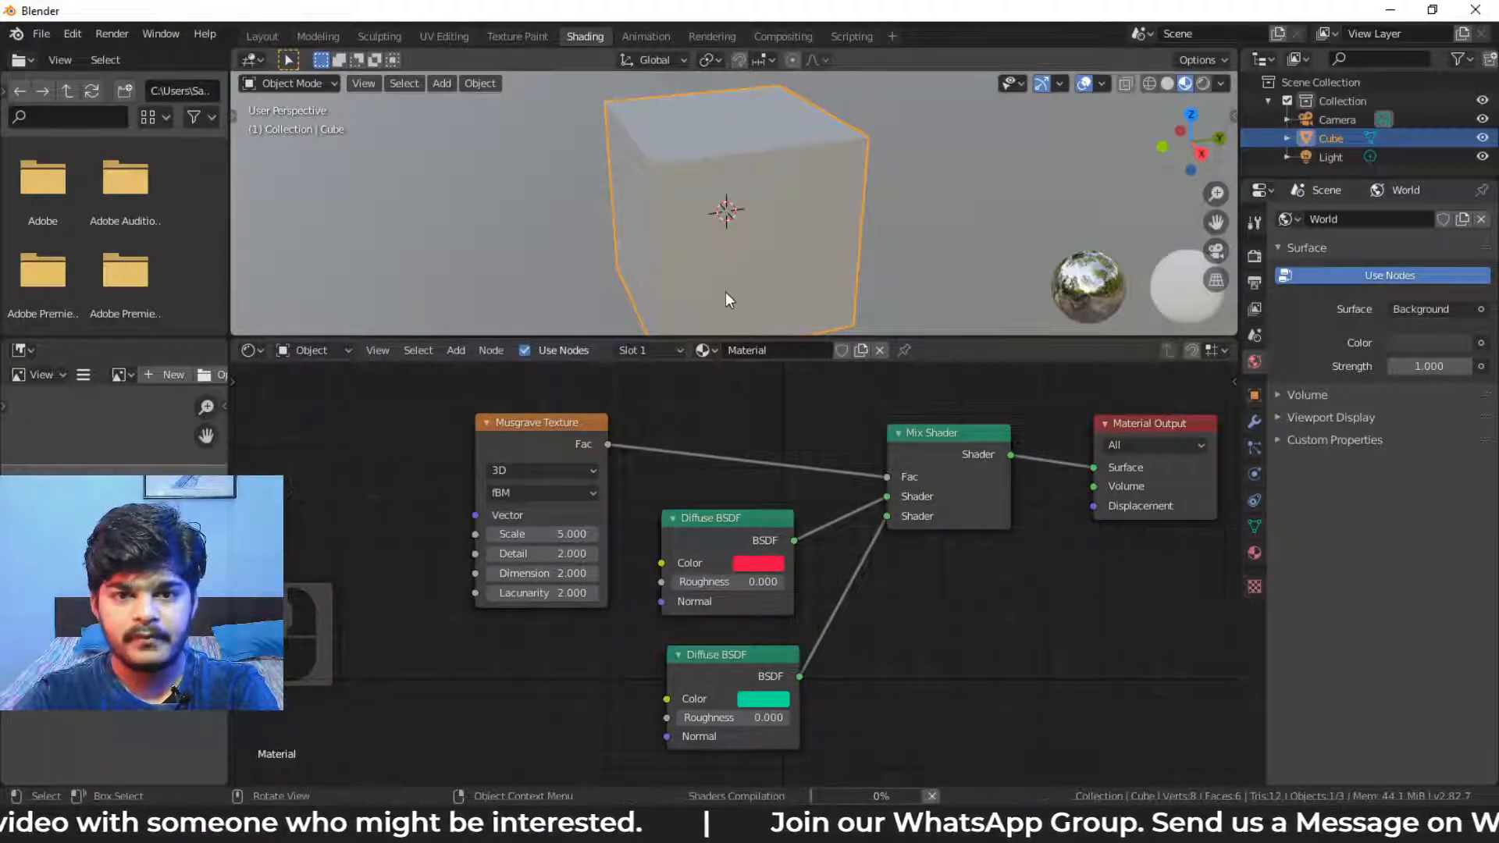
- Set the Musgrave Texture's scale to 21.3, detail to 16 and dimension to 0.4
middle_click_drag(725, 292, 781, 234)
mouse_move(591, 537)
left_mouse_down()
mouse_move(546, 537)
mouse_move(609, 537)
mouse_move(539, 553)
mouse_move(594, 553)
left_mouse_up()
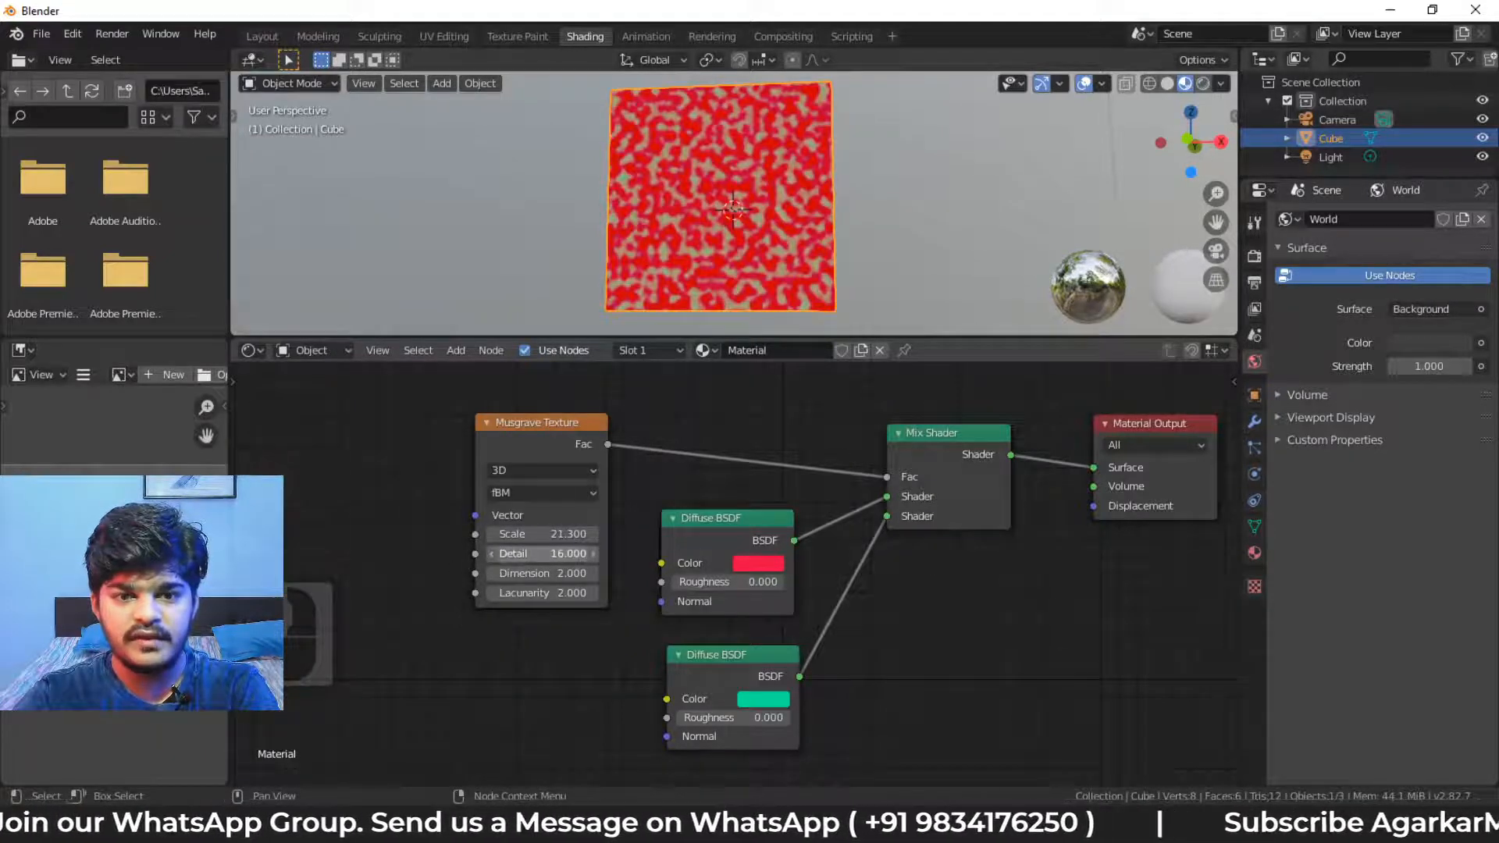
mouse_move(569, 573)
left_mouse_down()
mouse_move(508, 572)
mouse_move(546, 573)
left_mouse_up()
left_click_drag(541, 573, 573, 573)
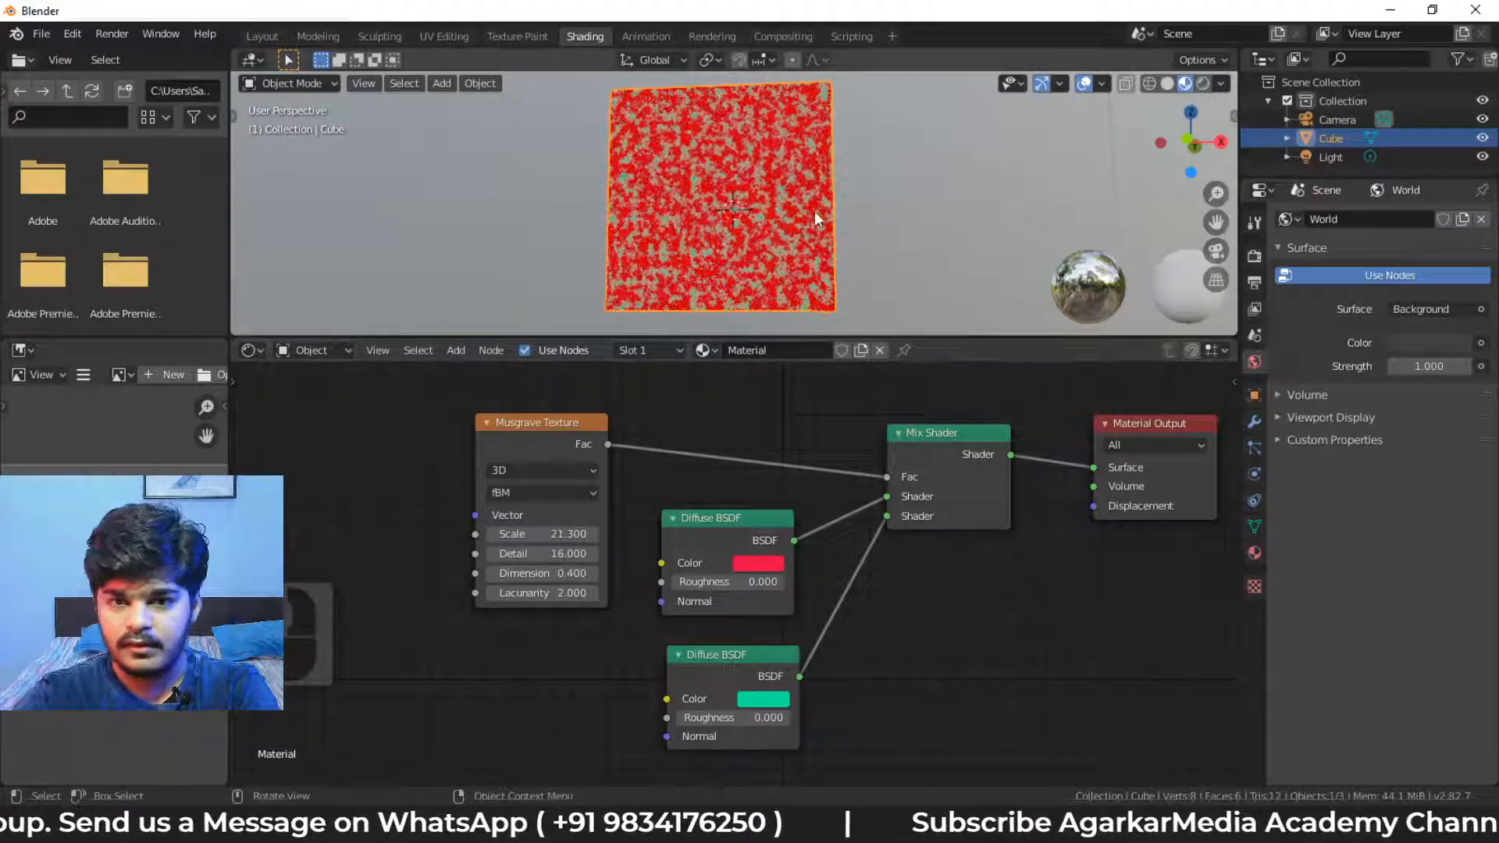
- Set the Musgrave Texture's lacunarity to 63.4 and inspect the pattern on the cube up close
middle_click_drag(813, 211, 667, 252)
left_click_drag(540, 593, 515, 593)
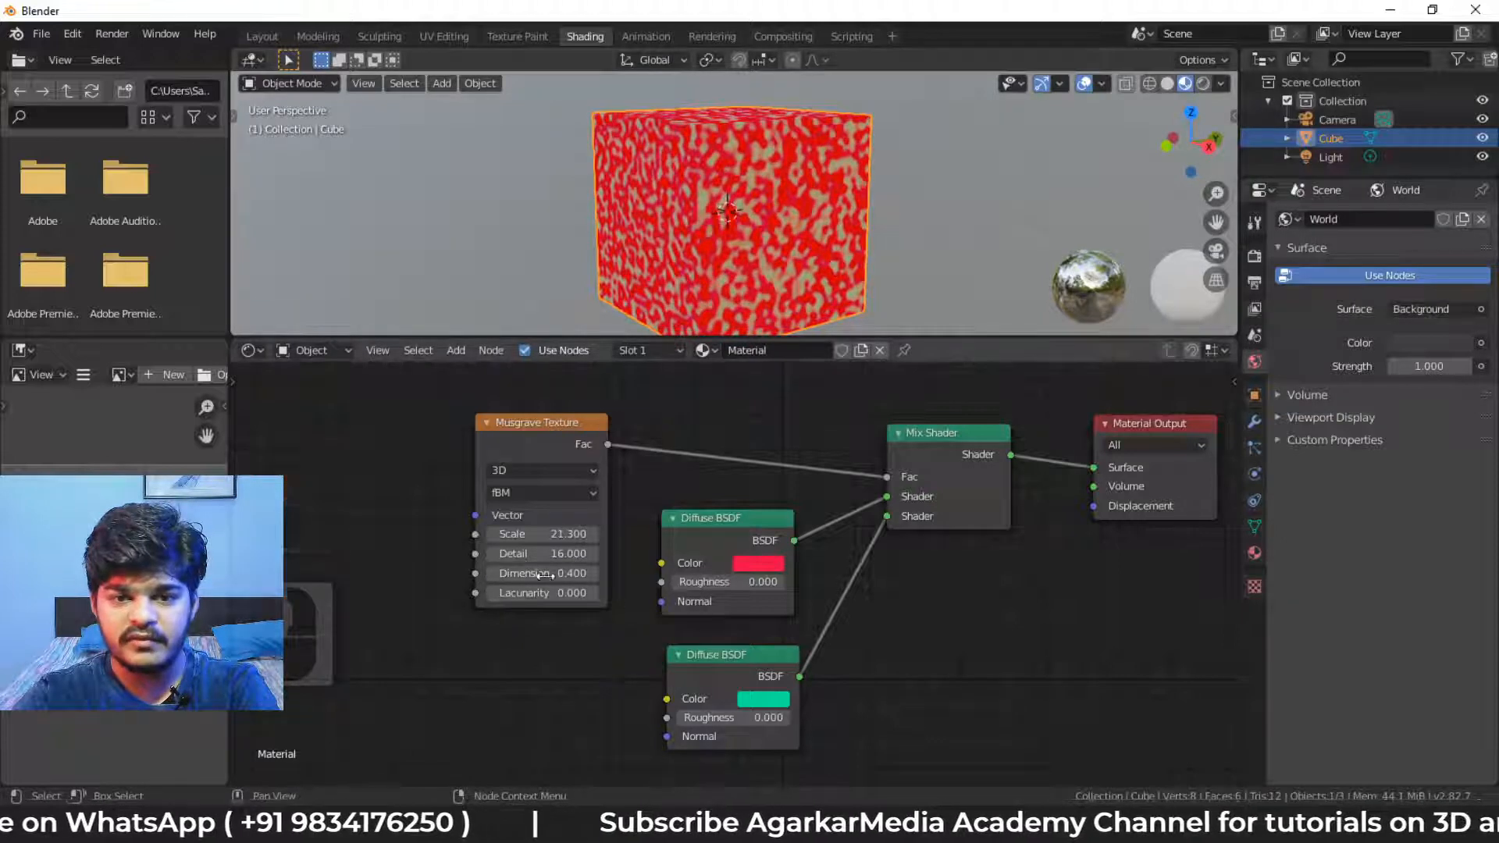
left_click_drag(540, 594, 605, 594)
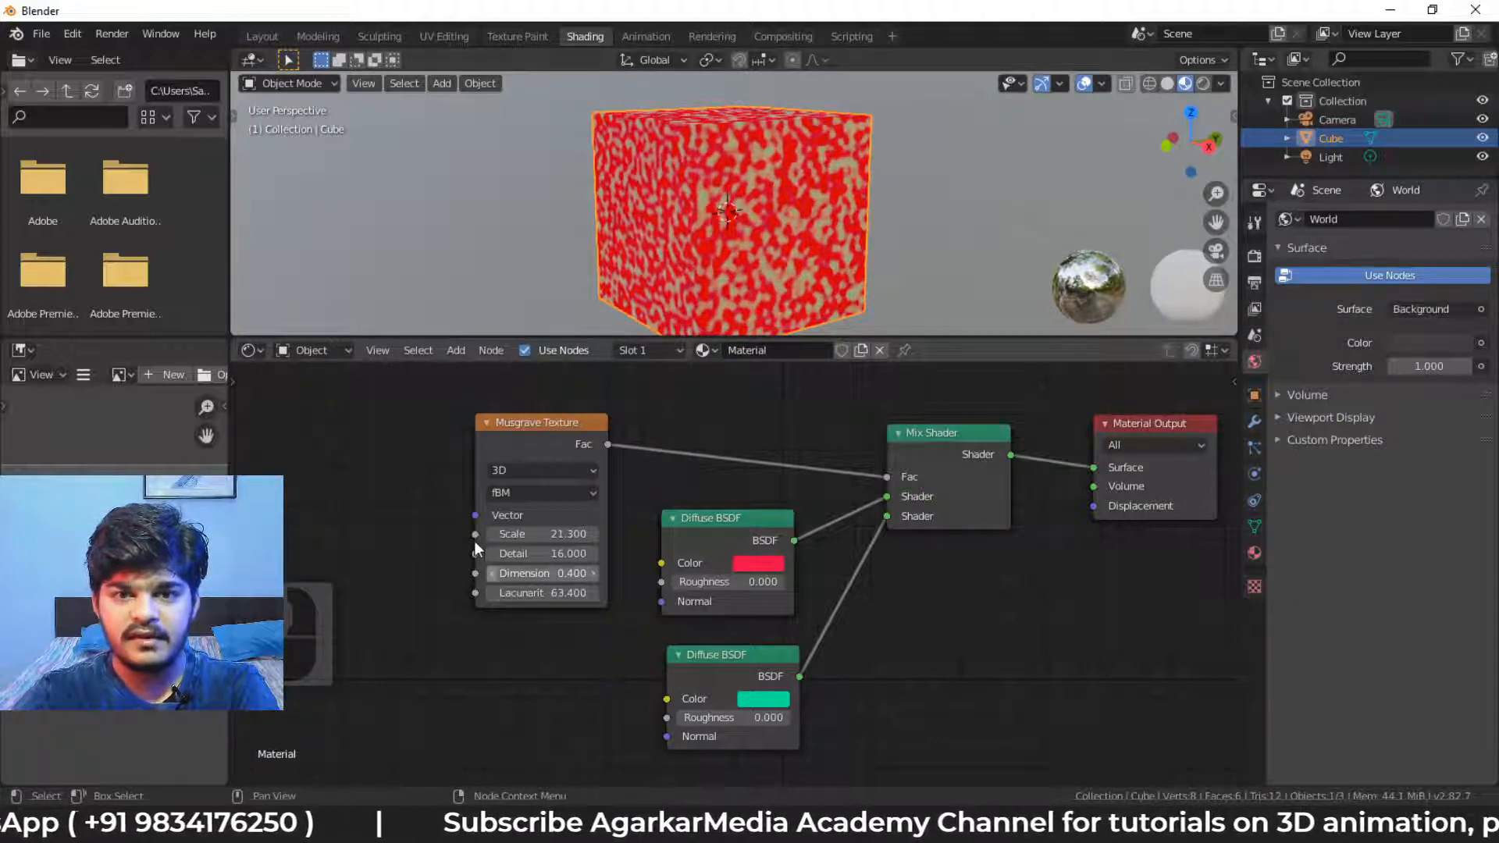
scroll(759, 254, "up", 8)
scroll(726, 244, "down", 7)
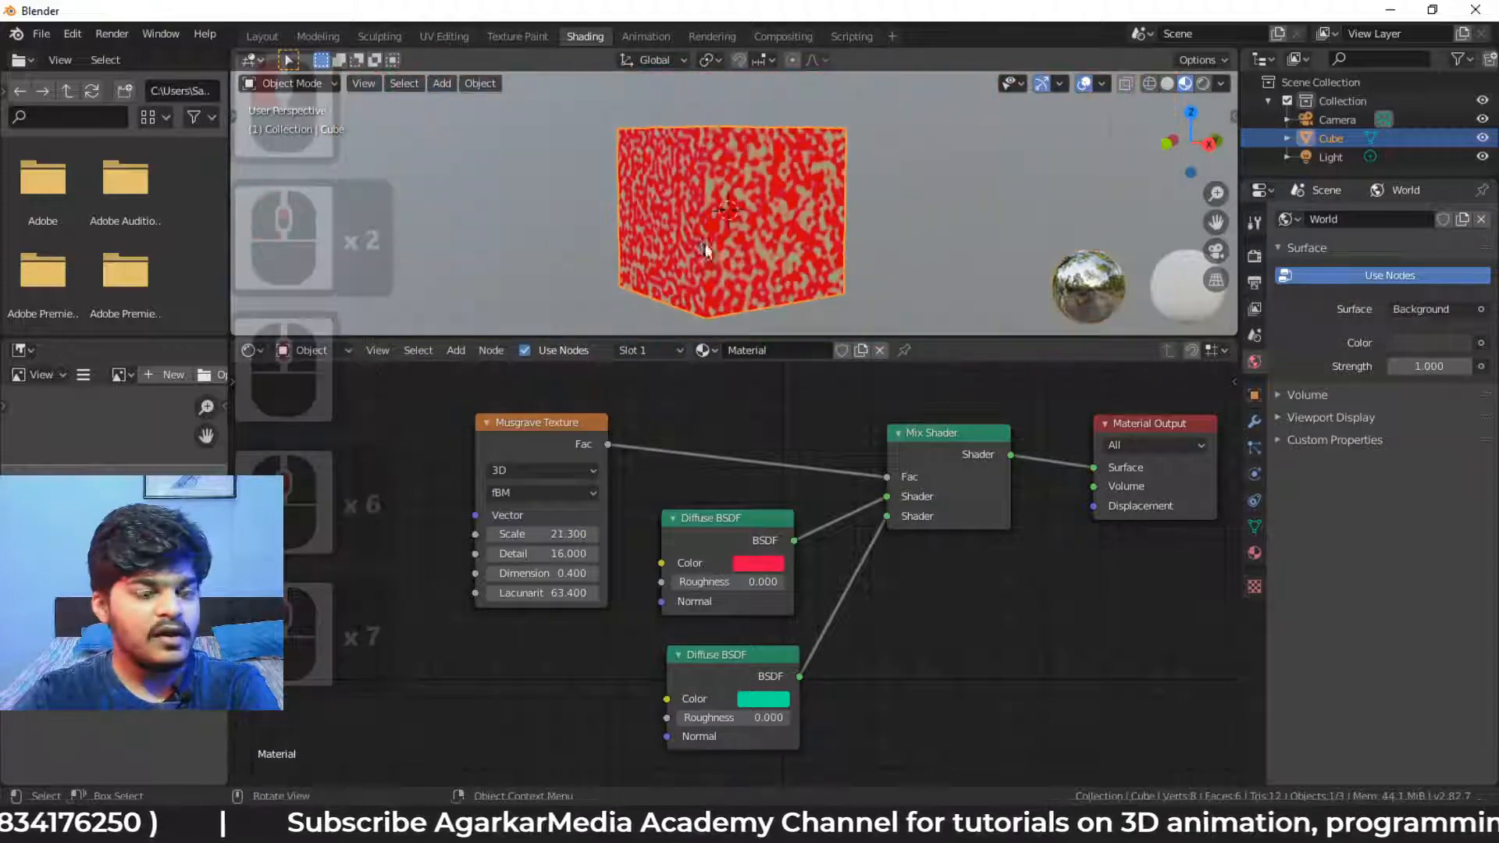
scroll(700, 241, "up", 9)
scroll(700, 242, "down", 6)
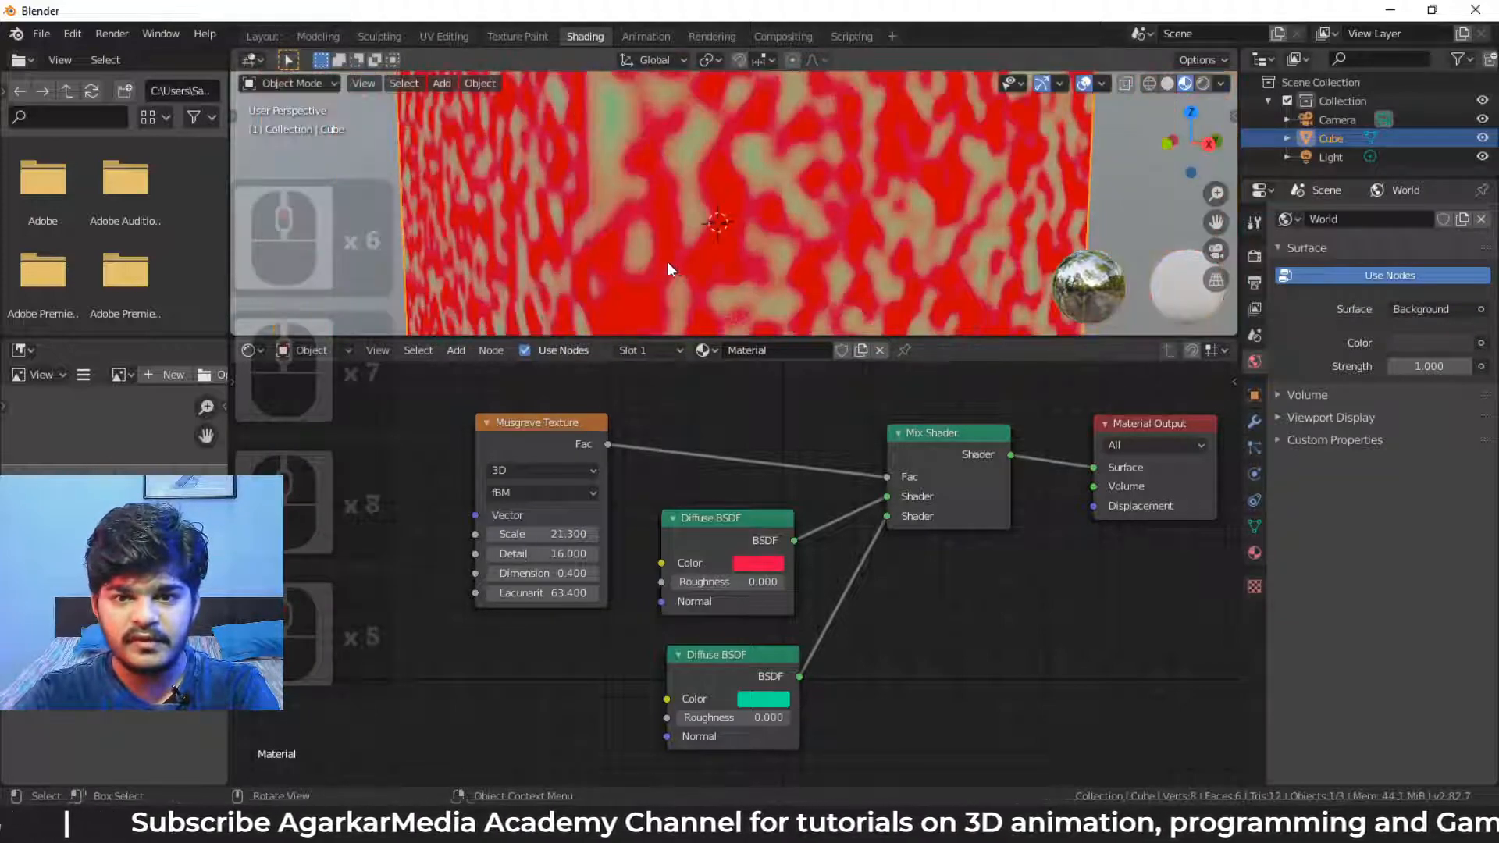